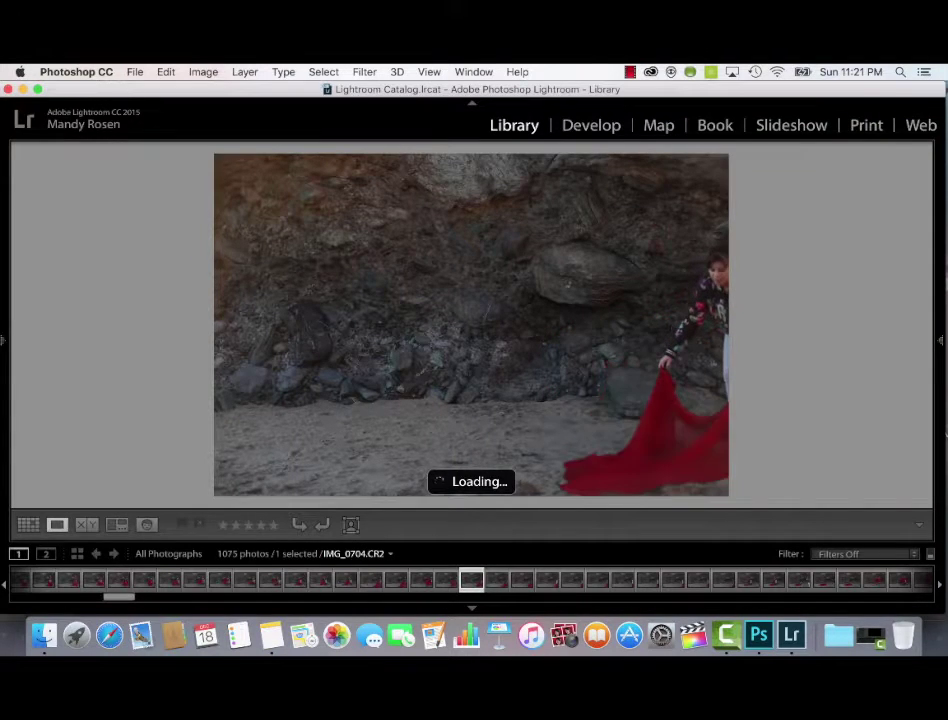
# Switch to Lightroom and look through the beach photos of the model handling the red fabric.
pyautogui.click(790, 636)
pyautogui.press('Right')
pyautogui.press('Right')
pyautogui.press('Right')
pyautogui.press('Right')
pyautogui.press('Right')
pyautogui.press('Right')
pyautogui.press('Right')
pyautogui.press('Right')
pyautogui.press('Right')
pyautogui.press('Right')
pyautogui.press('Right')
pyautogui.press('Right')
pyautogui.press('Right')
pyautogui.press('Right')
pyautogui.press('Right')
pyautogui.press('Right')
pyautogui.press('Right')
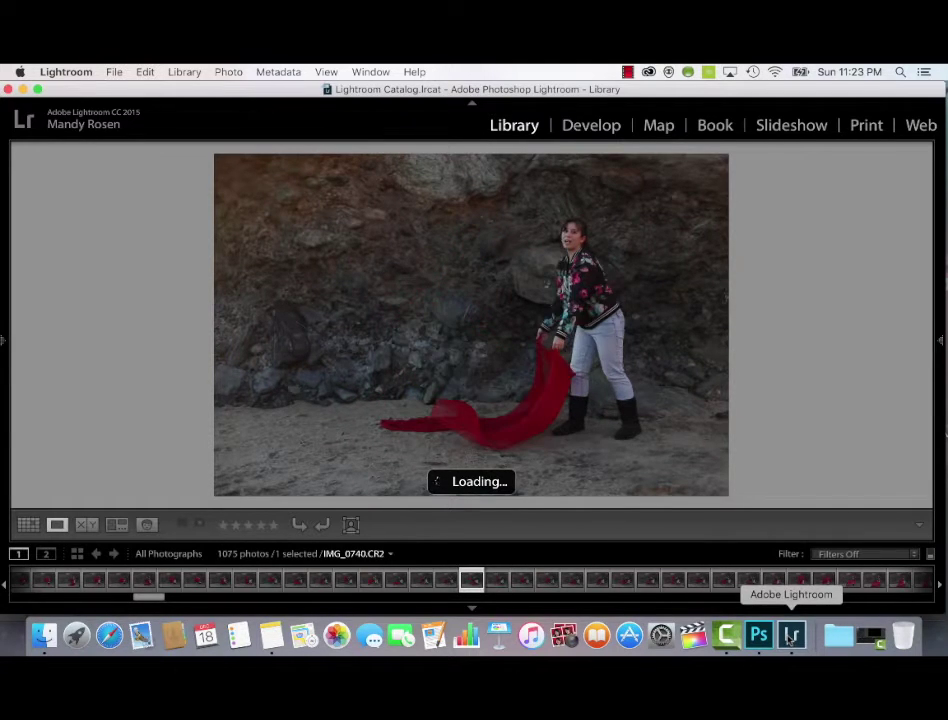
pyautogui.press('Right')
pyautogui.press('Right')
pyautogui.press('Right')
pyautogui.press('Right')
pyautogui.press('Right')
pyautogui.press('Right')
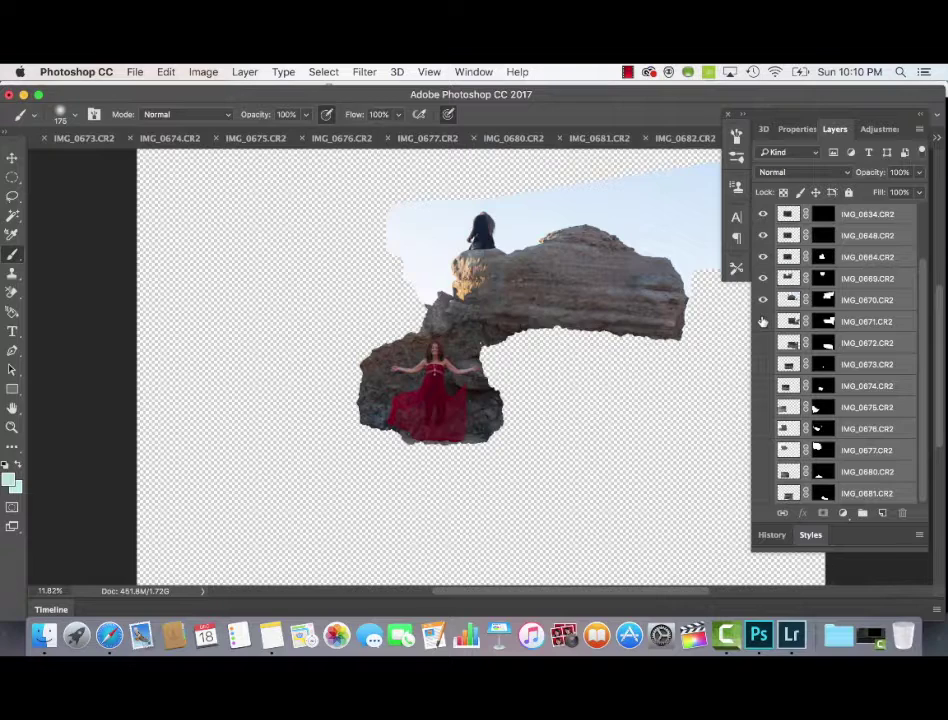
# Make the hidden photo layers down to IMG_0681.CR2 visible in the composite.
pyautogui.moveTo(763, 322); pyautogui.dragTo(764, 493)
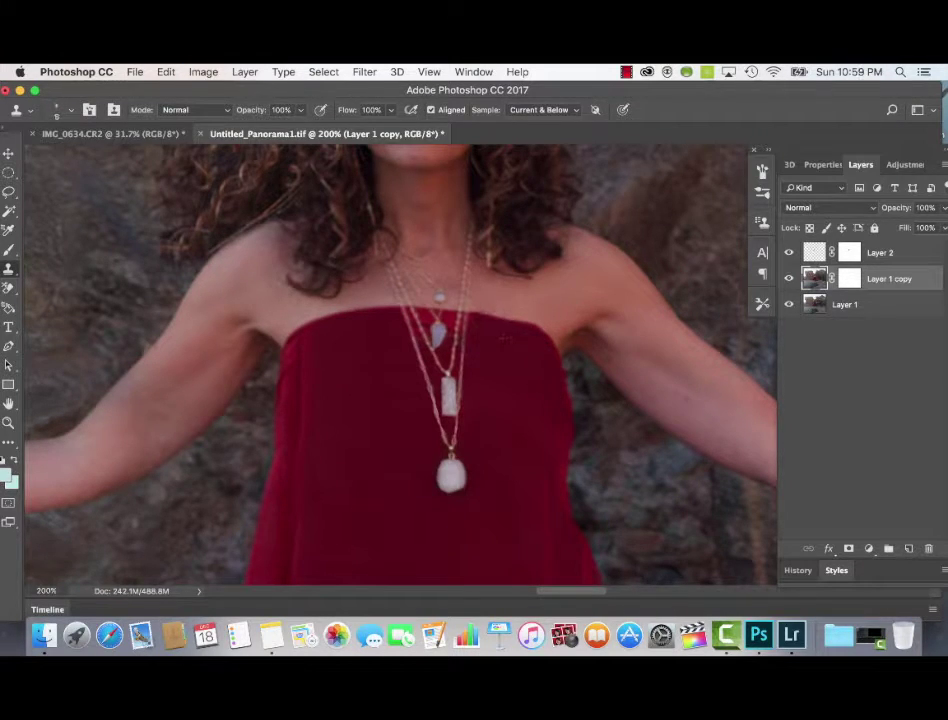
# Compare the retouched bodice and necklaces with the original by toggling the visibility of Layer 1 copy.
pyautogui.press('super+=')
pyautogui.press('super+z')
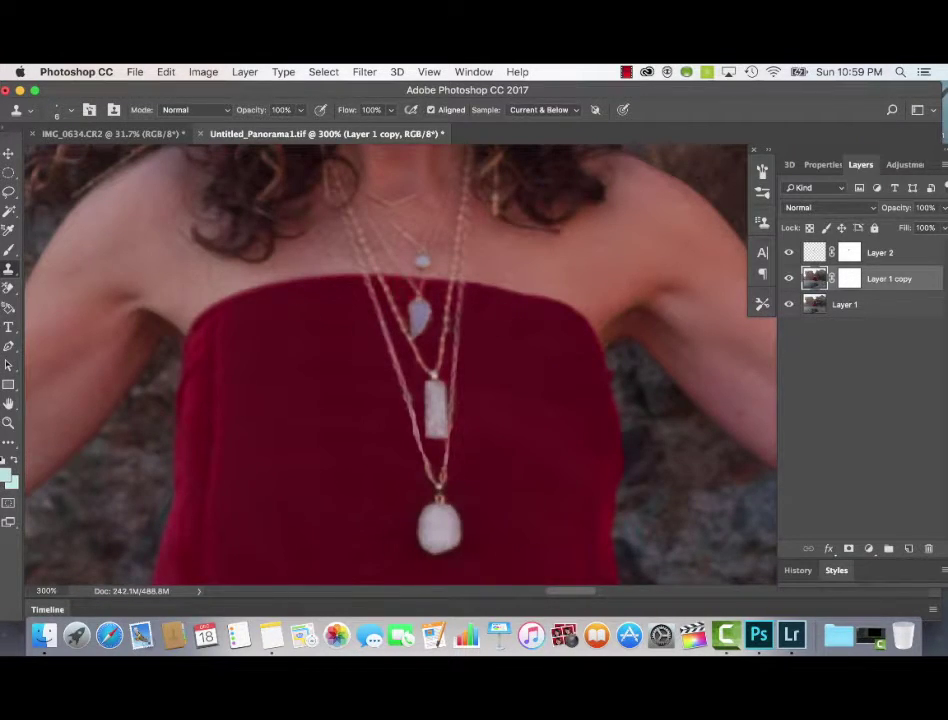
pyautogui.press('super+minus')
pyautogui.click(788, 279)
pyautogui.click(788, 279)
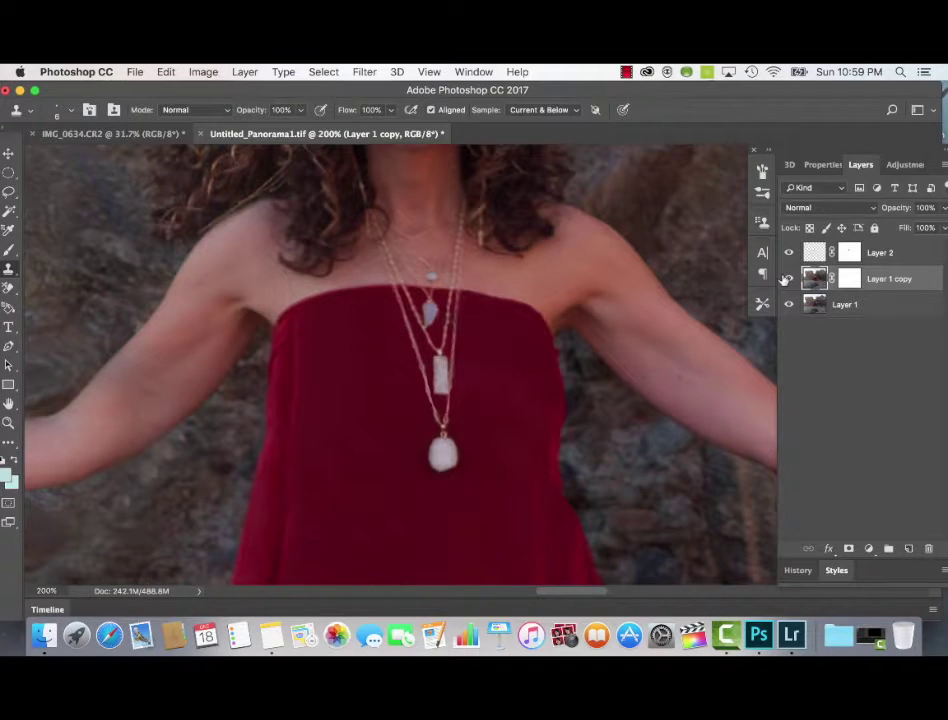
pyautogui.click(787, 279)
pyautogui.click(787, 279)
pyautogui.click(787, 279)
pyautogui.click(787, 279)
pyautogui.click(787, 279)
pyautogui.click(787, 279)
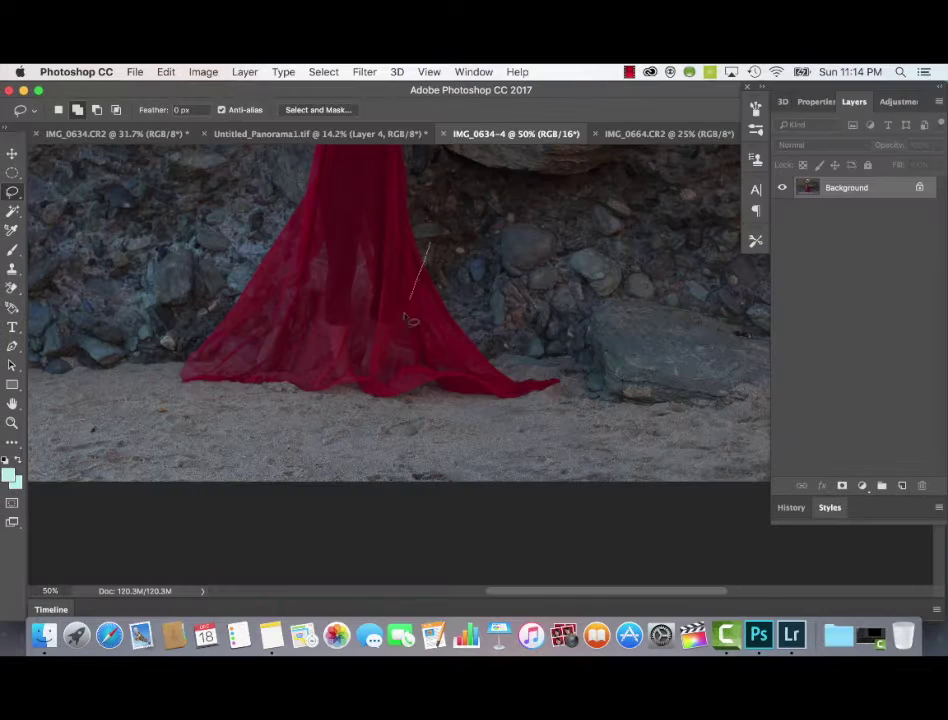
# Lasso the right-hand part of the red skirt and its trailing hem in the IMG_0634-4 photo.
pyautogui.moveTo(430, 243); pyautogui.dragTo(394, 357)
pyautogui.moveTo(377, 418); pyautogui.dragTo(540, 425)
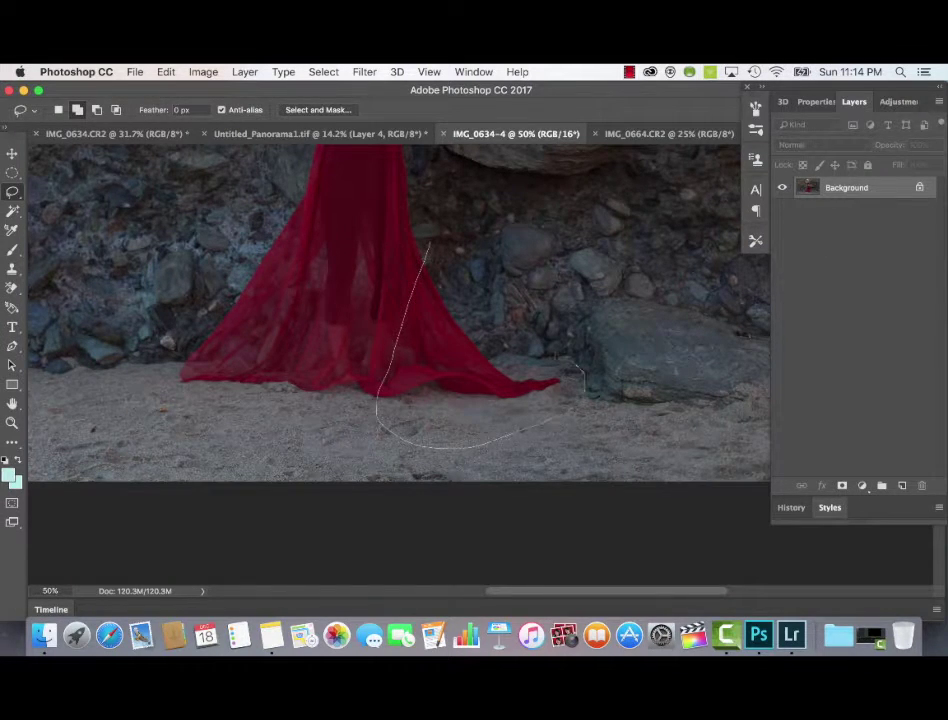
pyautogui.moveTo(573, 361); pyautogui.dragTo(578, 366)
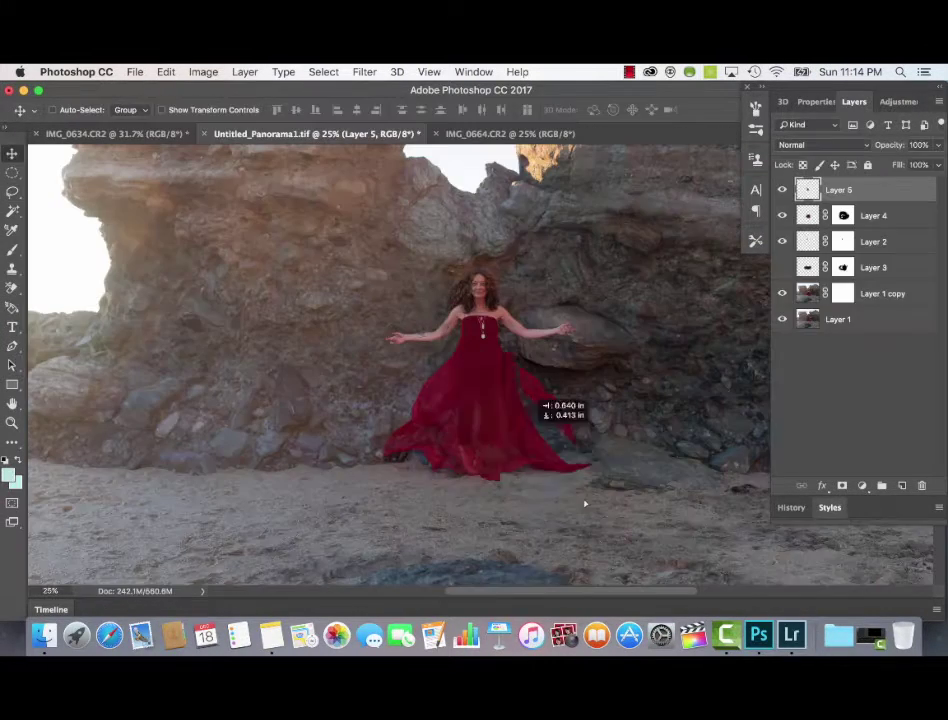
# Enlarge the pasted skirt piece on Layer 5, place it beside the dress's right side, and lower its fill.
pyautogui.moveTo(585, 503); pyautogui.dragTo(620, 520)
pyautogui.press('super+t')
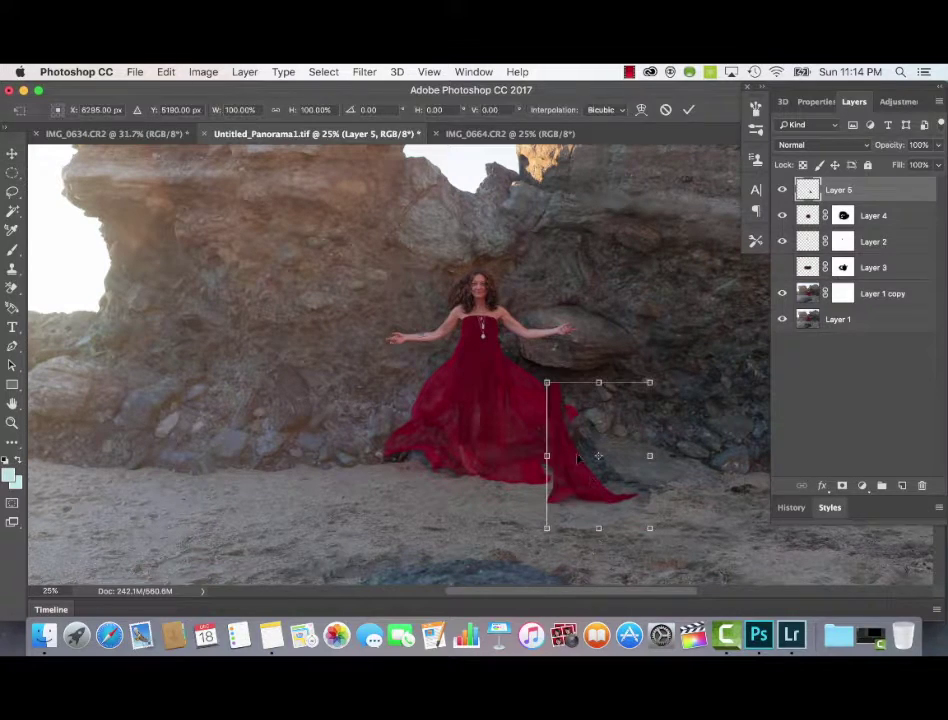
pyautogui.moveTo(547, 382); pyautogui.dragTo(476, 284)
pyautogui.press('Return')
pyautogui.moveTo(528, 394); pyautogui.dragTo(597, 453)
pyautogui.click(938, 165)
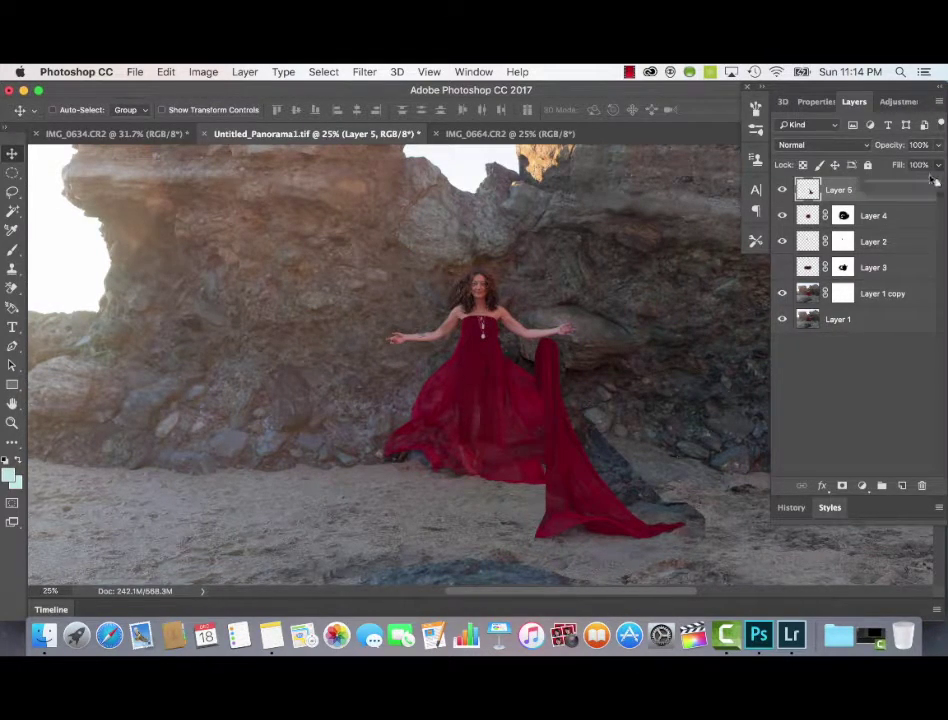
pyautogui.moveTo(934, 183); pyautogui.dragTo(914, 183)
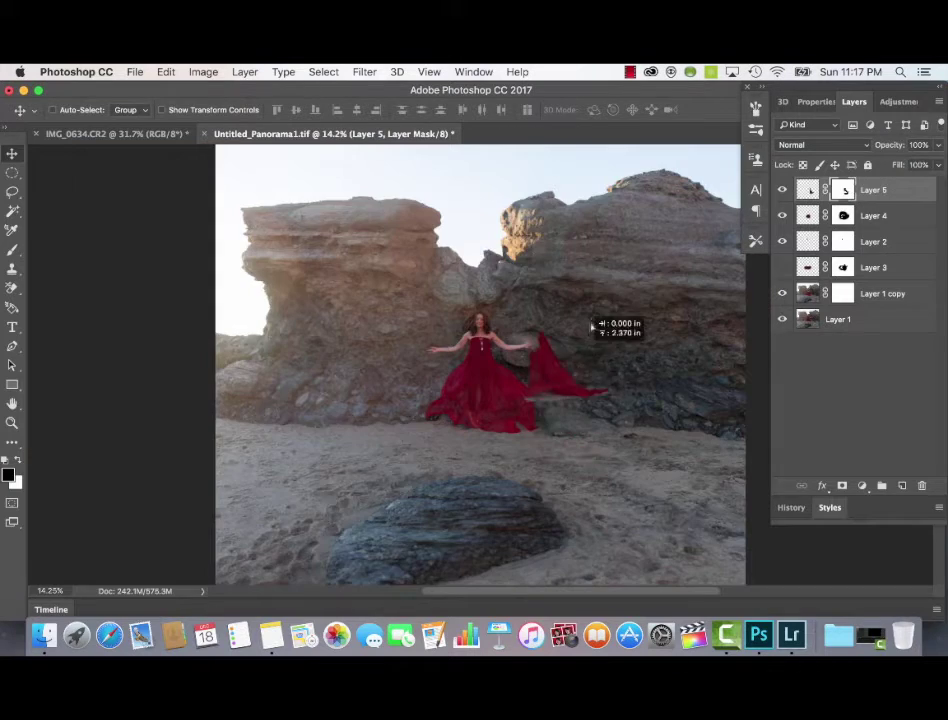
# Move the masked Layer 5 fabric up into the sky gap between the two rocks and activate the Brush tool.
pyautogui.moveTo(546, 318)
pyautogui.mouseDown()
pyautogui.moveTo(575, 244)
pyautogui.moveTo(481, 187)
pyautogui.moveTo(491, 161)
pyautogui.moveTo(499, 197)
pyautogui.mouseUp()
pyautogui.press('b')
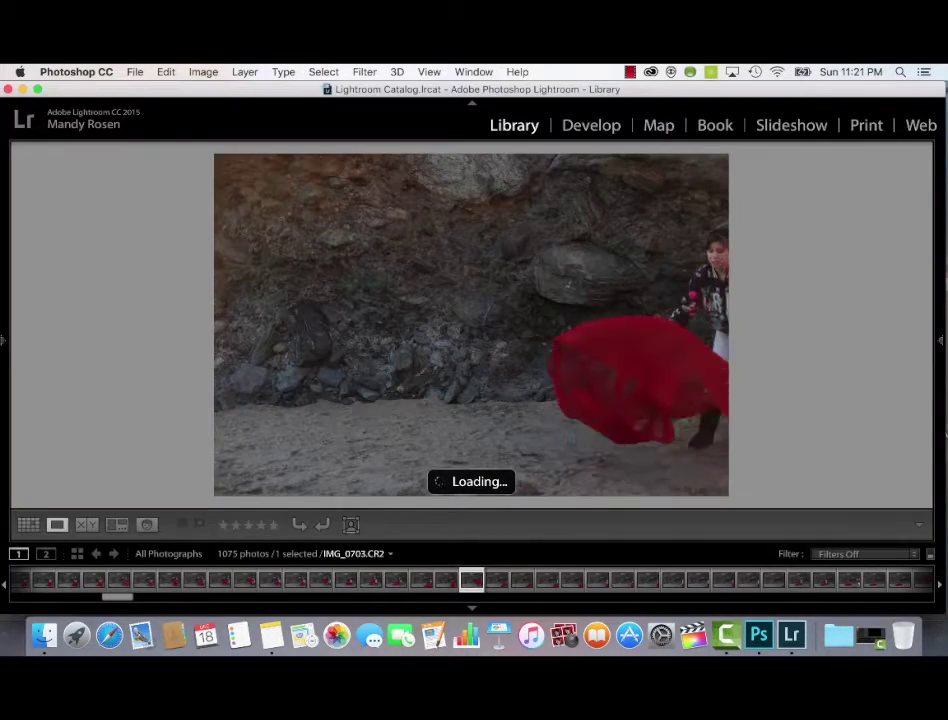
# Look through the Lightroom library photos from IMG_0703.CR2 onward for usable red fabric shapes.
pyautogui.press('Right')
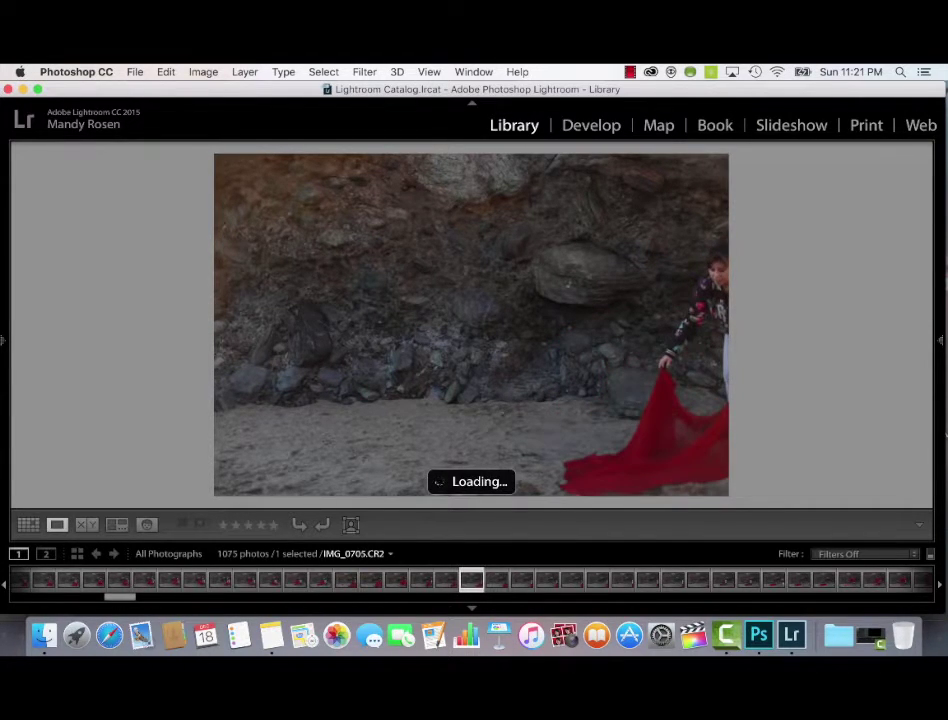
pyautogui.press('Right')
pyautogui.press('Right')
pyautogui.press('Right')
pyautogui.press('Right')
pyautogui.press('Right')
pyautogui.press('Right')
pyautogui.press('Right')
pyautogui.press('Right')
pyautogui.press('Right')
pyautogui.press('Right')
pyautogui.press('Right')
pyautogui.press('Right')
pyautogui.press('Right')
pyautogui.press('Right')
pyautogui.press('Right')
pyautogui.press('Right')
pyautogui.press('Right')
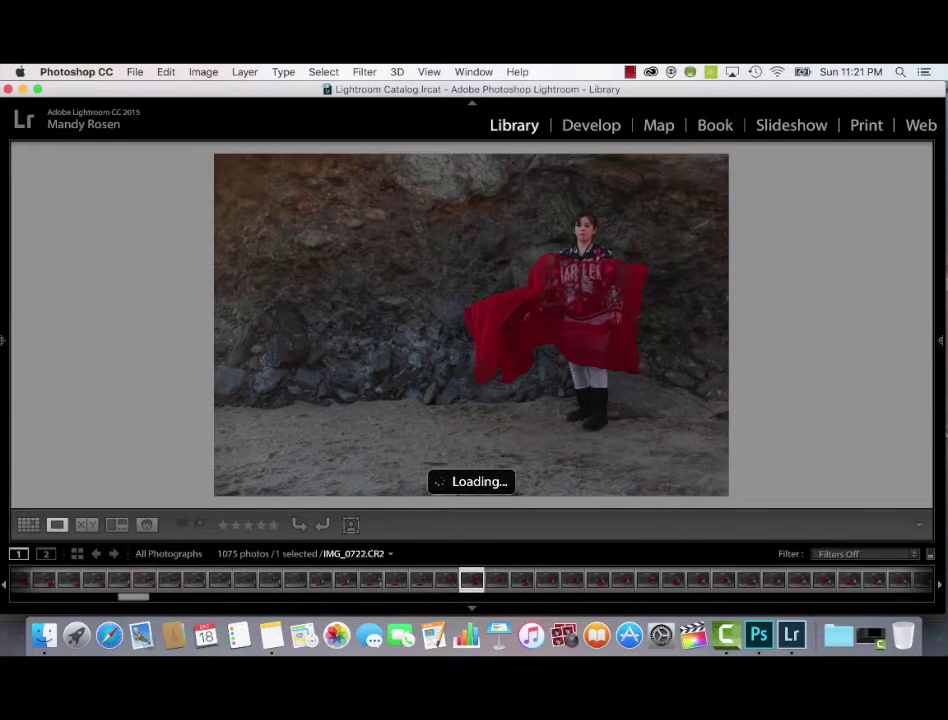
pyautogui.press('Right')
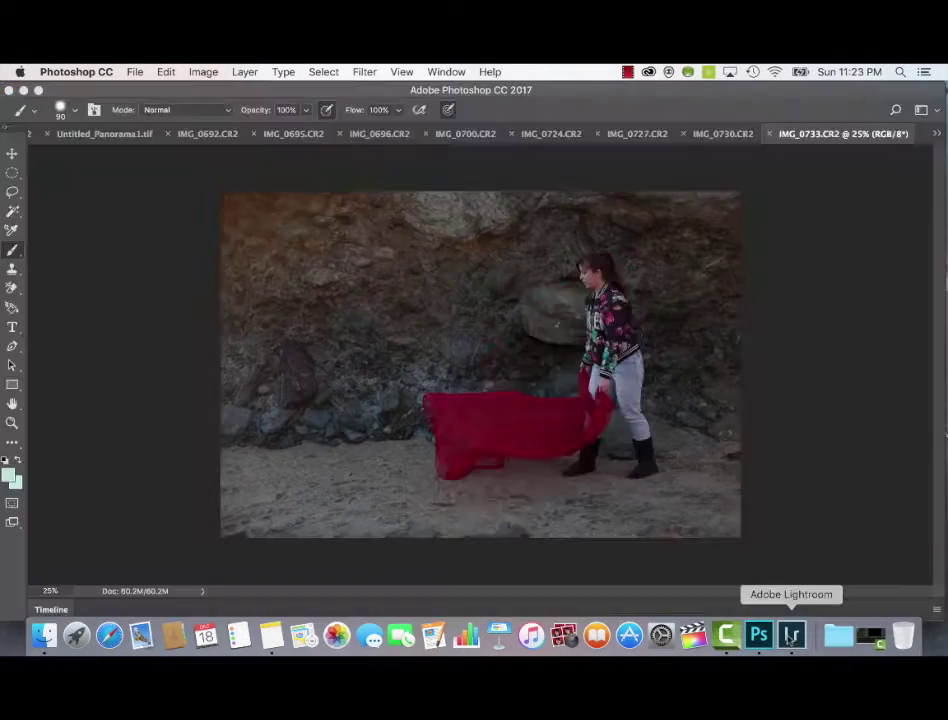
# Switch back to Lightroom and examine the fabric photos around and after IMG_0740.CR2.
pyautogui.click(791, 636)
pyautogui.press('Right')
pyautogui.press('Right')
pyautogui.press('Right')
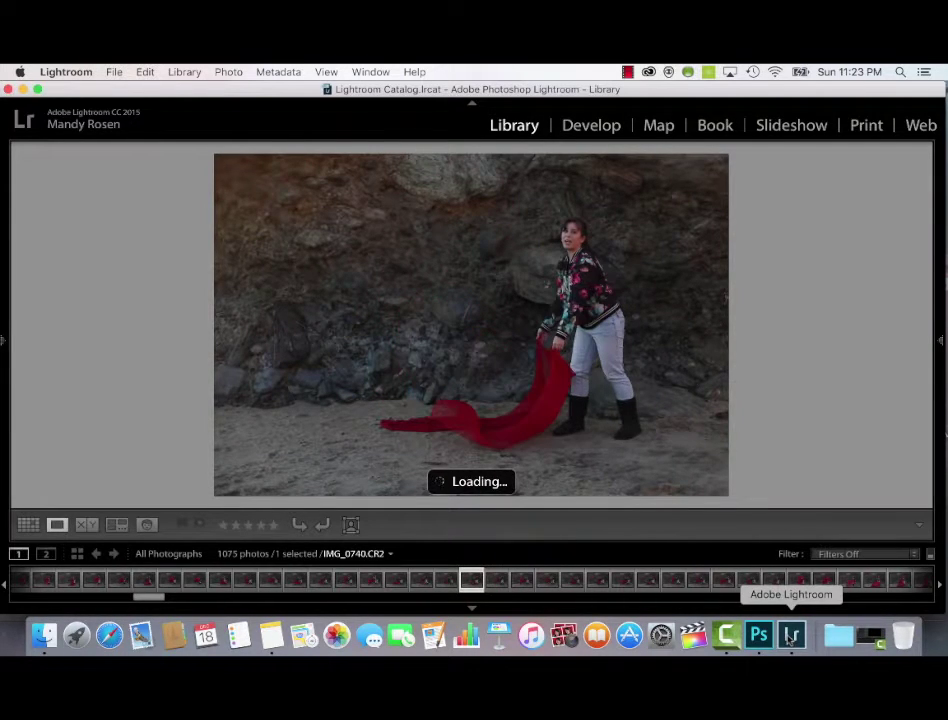
pyautogui.press('Right')
pyautogui.press('Right')
pyautogui.press('Right')
pyautogui.press('Right')
pyautogui.press('Right')
pyautogui.press('Right')
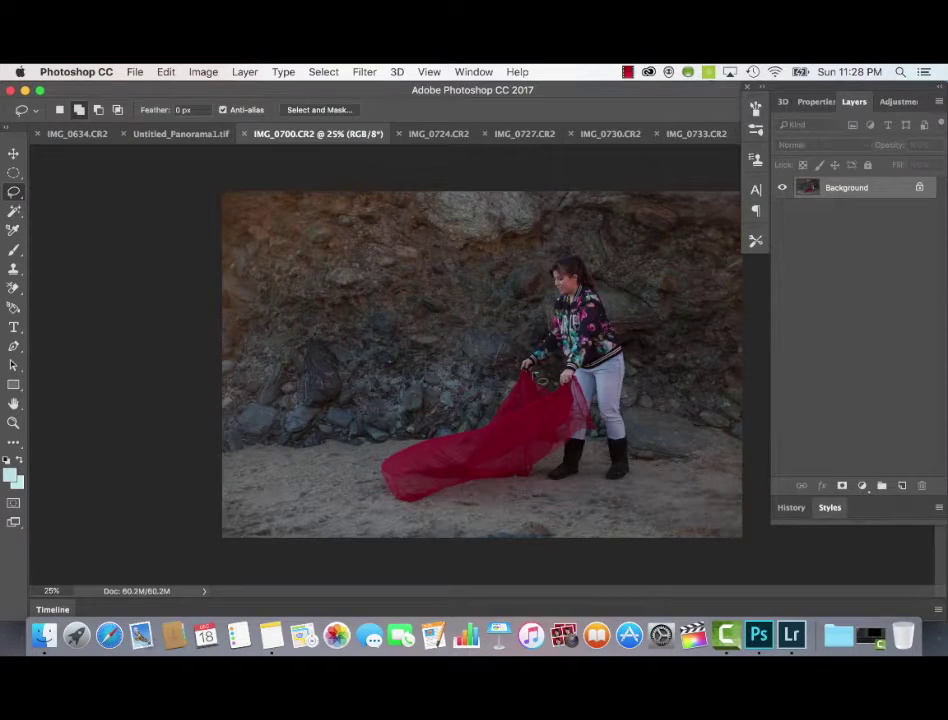
# Copy the lassoed red fabric from IMG_0700.CR2 into the panorama, close the source unsaved, and place the piece over the upper-left rock.
pyautogui.moveTo(527, 374)
pyautogui.mouseDown()
pyautogui.moveTo(434, 412)
pyautogui.moveTo(382, 440)
pyautogui.mouseUp()
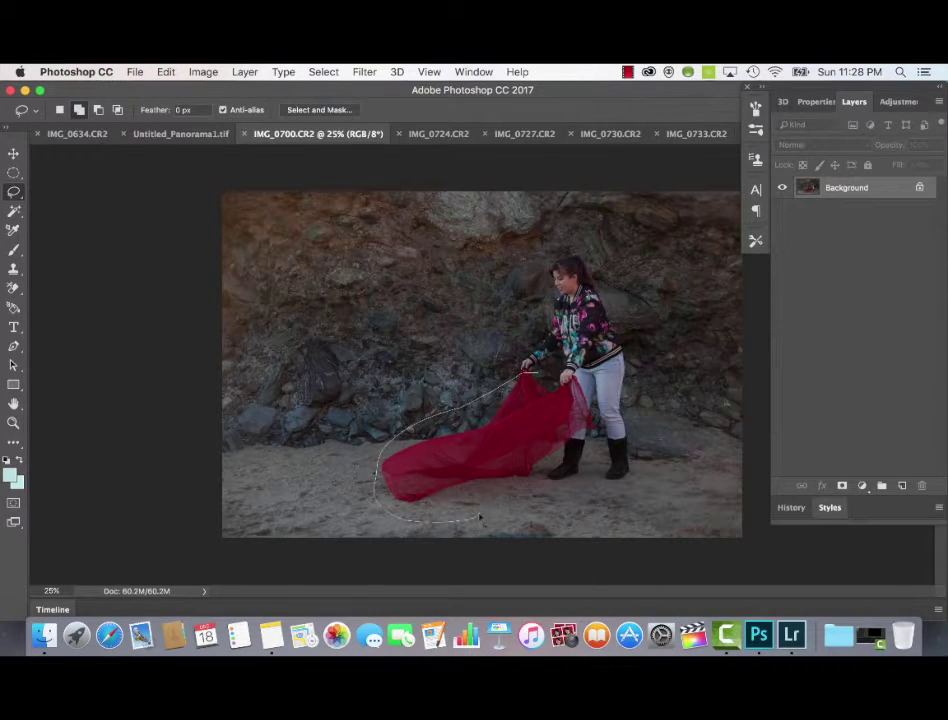
pyautogui.moveTo(534, 484)
pyautogui.mouseDown()
pyautogui.moveTo(572, 456)
pyautogui.moveTo(570, 408)
pyautogui.mouseUp()
pyautogui.click(246, 135)
pyautogui.click(423, 278)
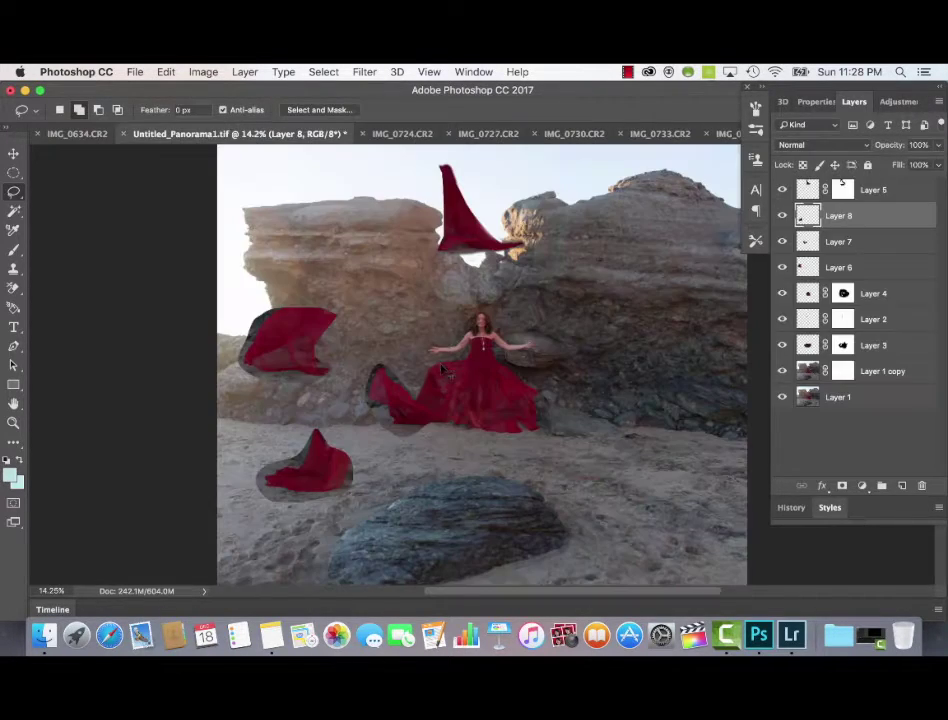
pyautogui.press('v')
pyautogui.moveTo(447, 372); pyautogui.dragTo(282, 227)
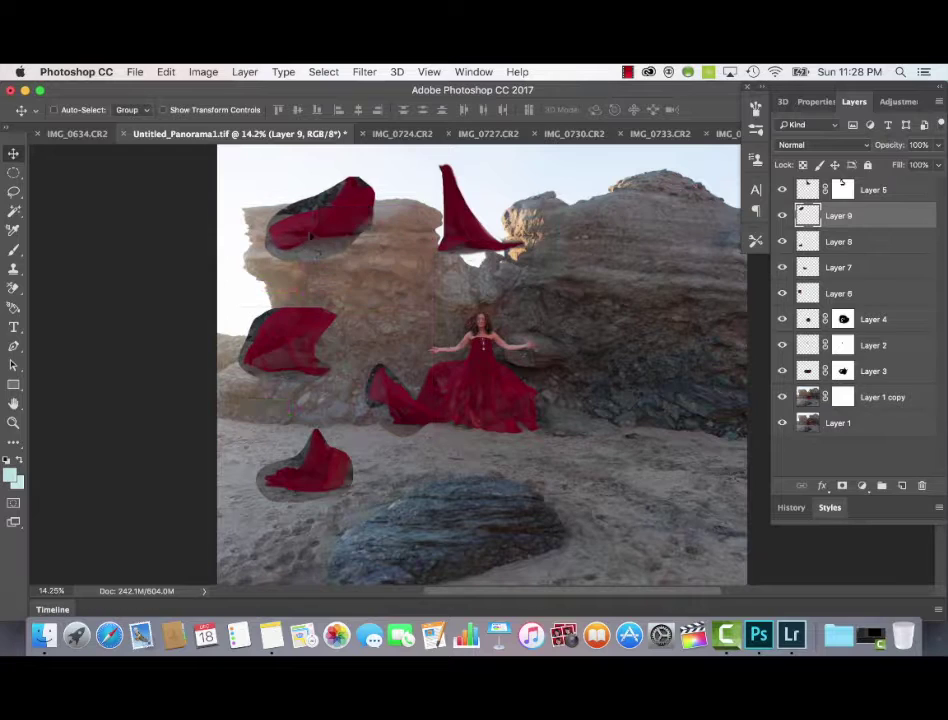
# Lasso the lower fabric in IMG_0724.CR2, paste it into the panorama and place it on the upper-right rock.
pyautogui.click(400, 134)
pyautogui.click(13, 191)
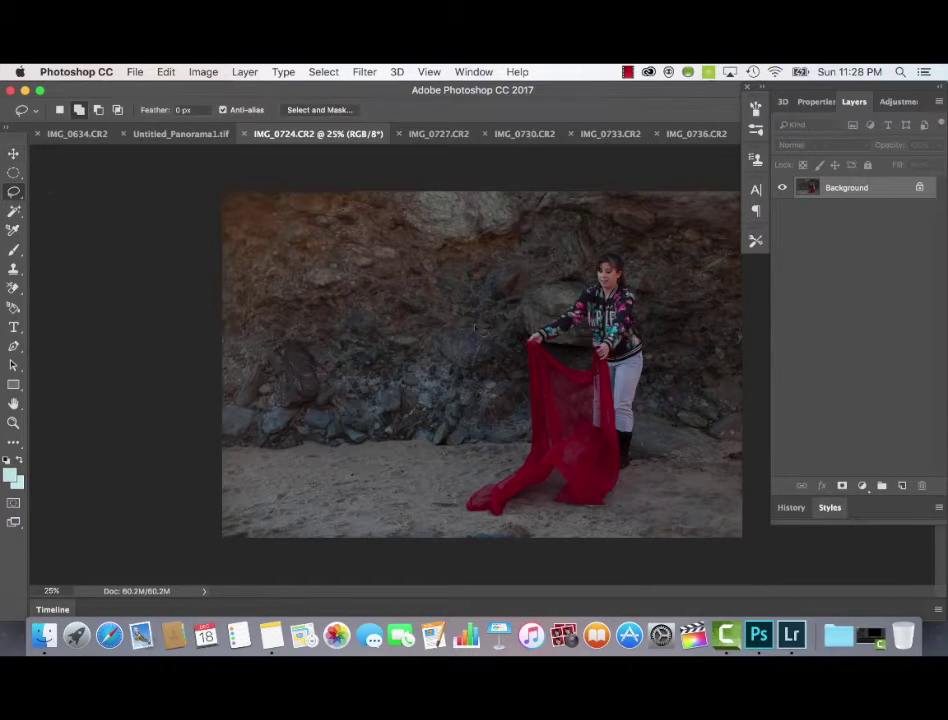
pyautogui.moveTo(585, 412)
pyautogui.mouseDown()
pyautogui.moveTo(600, 520)
pyautogui.moveTo(640, 432)
pyautogui.mouseUp()
pyautogui.moveTo(567, 424)
pyautogui.mouseDown()
pyautogui.moveTo(532, 430)
pyautogui.moveTo(538, 420)
pyautogui.moveTo(533, 430)
pyautogui.mouseUp()
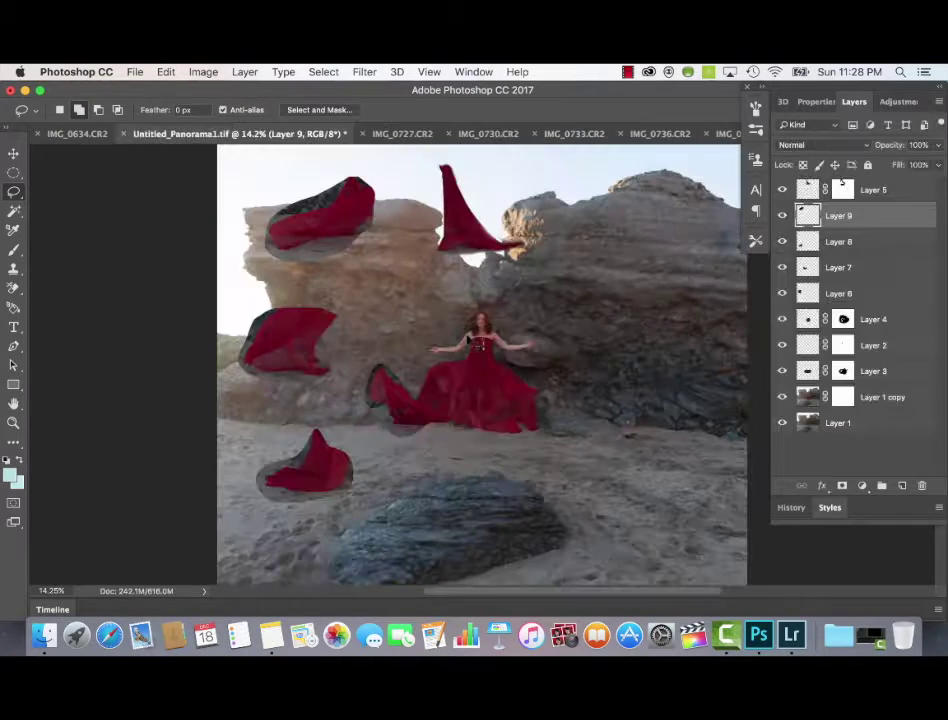
pyautogui.press('super+v')
pyautogui.press('v')
pyautogui.moveTo(423, 434); pyautogui.dragTo(624, 254)
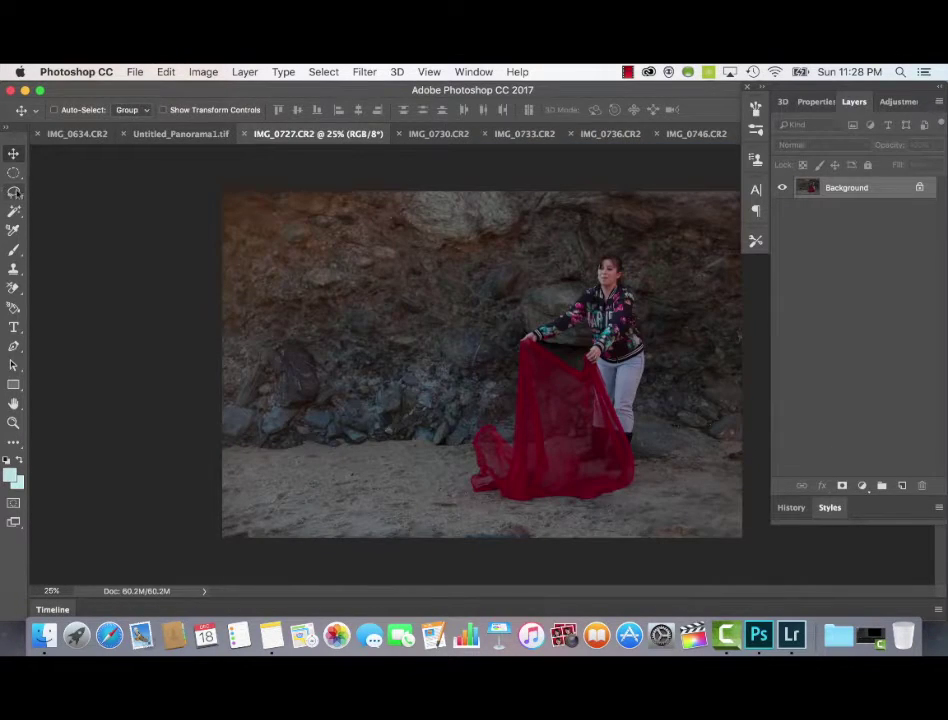
# Copy the lassoed fabric from IMG_0727.CR2 into the panorama, placing it on the rock wall to the woman's right in the image.
pyautogui.click(17, 193)
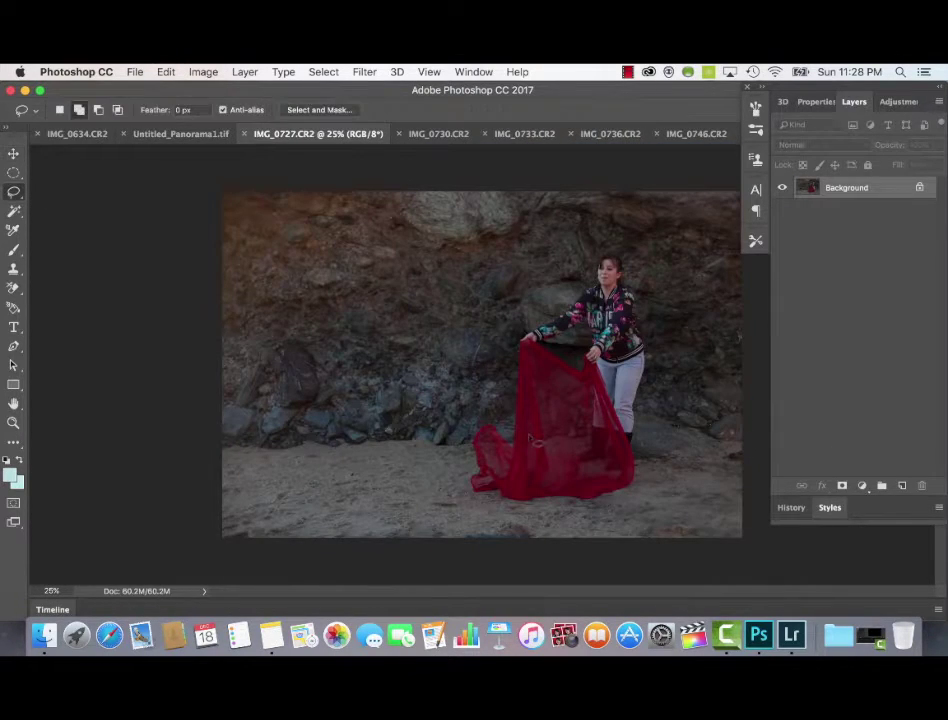
pyautogui.moveTo(516, 440)
pyautogui.mouseDown()
pyautogui.moveTo(500, 513)
pyautogui.moveTo(579, 447)
pyautogui.moveTo(572, 425)
pyautogui.mouseUp()
pyautogui.press('super+c')
pyautogui.press('super+c')
pyautogui.click(245, 134)
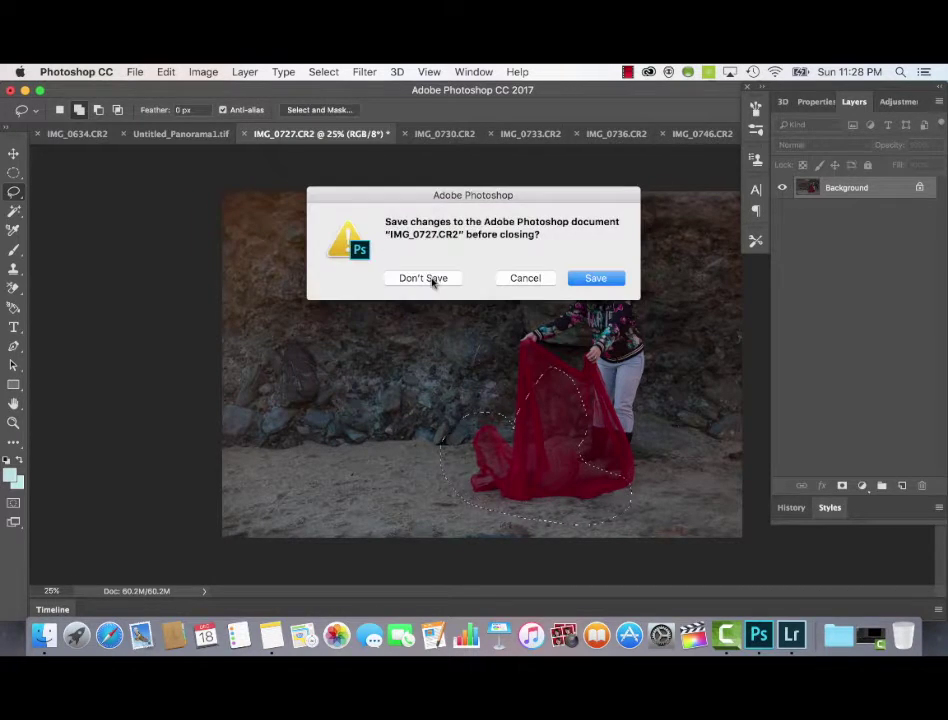
pyautogui.click(432, 279)
pyautogui.press('super+v')
pyautogui.press('v')
pyautogui.moveTo(482, 376); pyautogui.dragTo(662, 380)
# Copy the lassoed fabric from IMG_0730.CR2 into the panorama and place it over the left side of the foreground boulder.
pyautogui.click(388, 136)
pyautogui.click(14, 192)
pyautogui.moveTo(480, 389)
pyautogui.mouseDown()
pyautogui.moveTo(545, 487)
pyautogui.moveTo(603, 426)
pyautogui.moveTo(575, 387)
pyautogui.mouseUp()
pyautogui.press('super+c')
pyautogui.click(245, 134)
pyautogui.click(432, 279)
pyautogui.press('super+v')
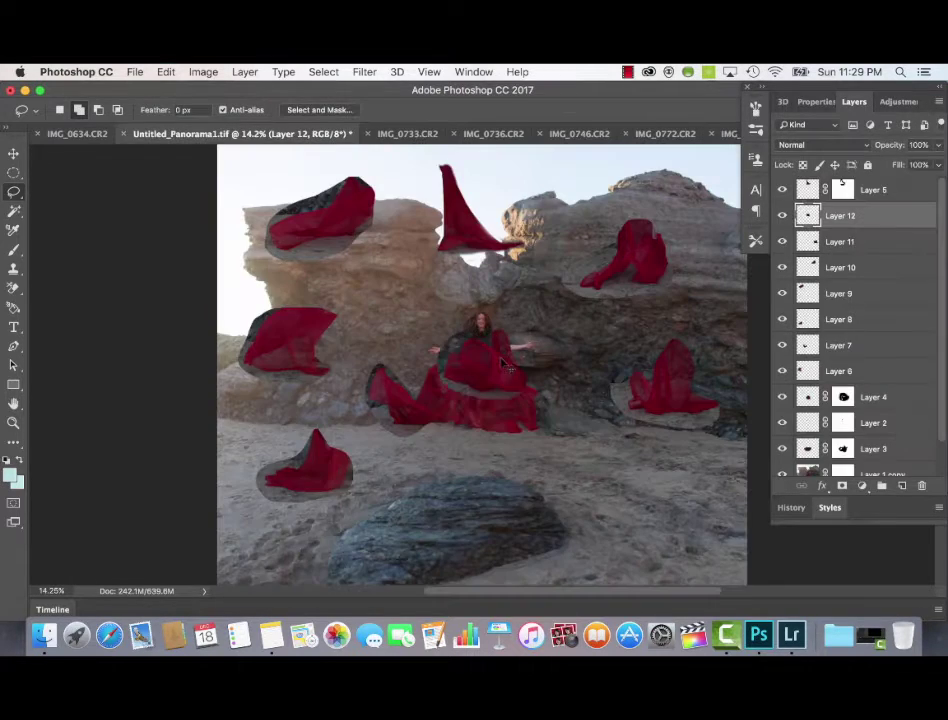
pyautogui.press('v')
pyautogui.moveTo(503, 364); pyautogui.dragTo(416, 532)
# Copy the lassoed fabric from IMG_0733.CR2 into the panorama and place it on the sand right of the foreground boulder.
pyautogui.click(378, 138)
pyautogui.click(17, 191)
pyautogui.moveTo(586, 387)
pyautogui.mouseDown()
pyautogui.moveTo(472, 377)
pyautogui.moveTo(534, 485)
pyautogui.moveTo(585, 388)
pyautogui.mouseUp()
pyautogui.press('super+c')
pyautogui.click(245, 134)
pyautogui.click(417, 282)
pyautogui.press('super+v')
pyautogui.press('v')
pyautogui.moveTo(478, 362); pyautogui.dragTo(639, 503)
# Select the flying red fabric in IMG_0736.CR2 with the Quick Selection tool and return to the Lasso tool.
pyautogui.click(400, 135)
pyautogui.click(14, 191)
pyautogui.click(15, 211)
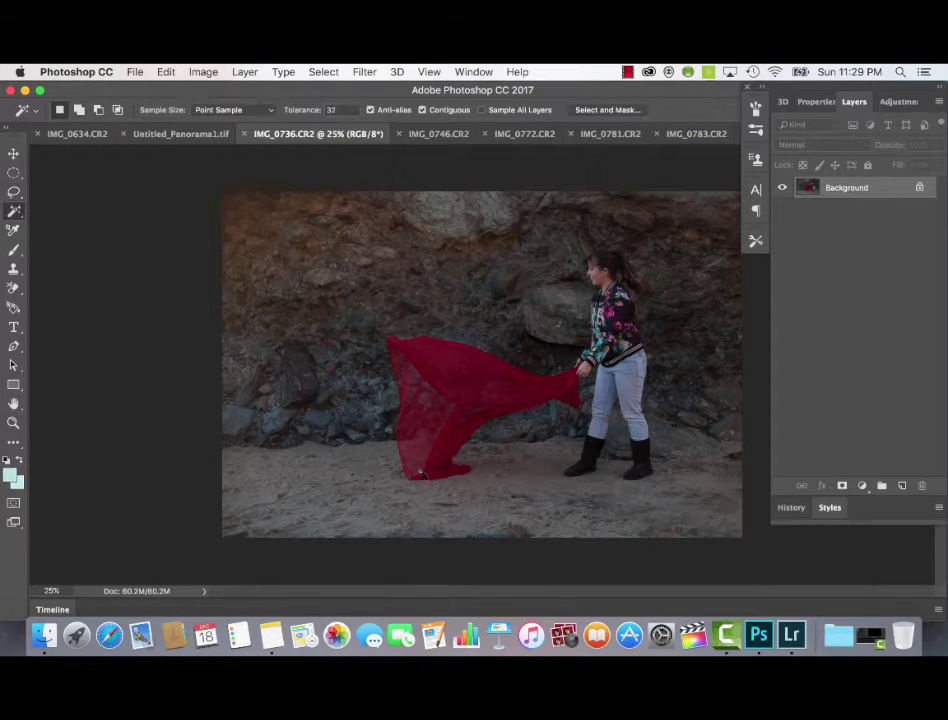
pyautogui.hotkey('shift', 'w')
pyautogui.moveTo(465, 382)
pyautogui.mouseDown()
pyautogui.moveTo(428, 499)
pyautogui.moveTo(460, 440)
pyautogui.mouseUp()
pyautogui.click(14, 191)
# Paste the IMG_0736.CR2 fabric into the panorama, closing the source without saving, and place it above and left of the woman.
pyautogui.press('super+c')
pyautogui.press('super+w')
pyautogui.press('super+d')
pyautogui.press('super+v')
pyautogui.press('v')
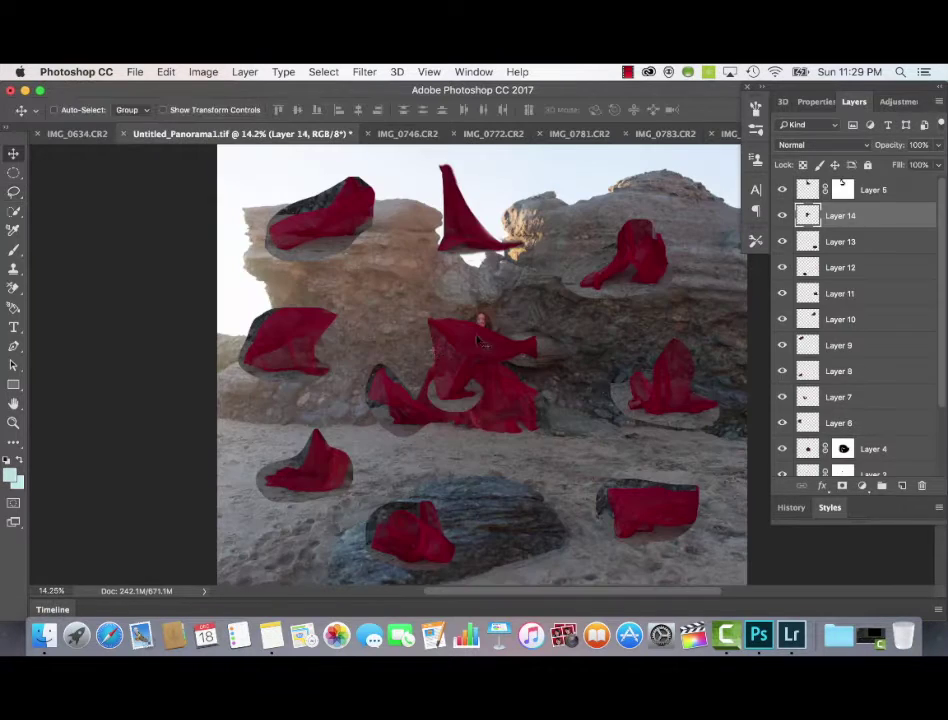
pyautogui.moveTo(434, 354); pyautogui.dragTo(420, 307)
# Select the outstretched red fabric in IMG_0746.CR2 with Quick Selection and refine the selection with the Lasso.
pyautogui.click(407, 134)
pyautogui.click(14, 191)
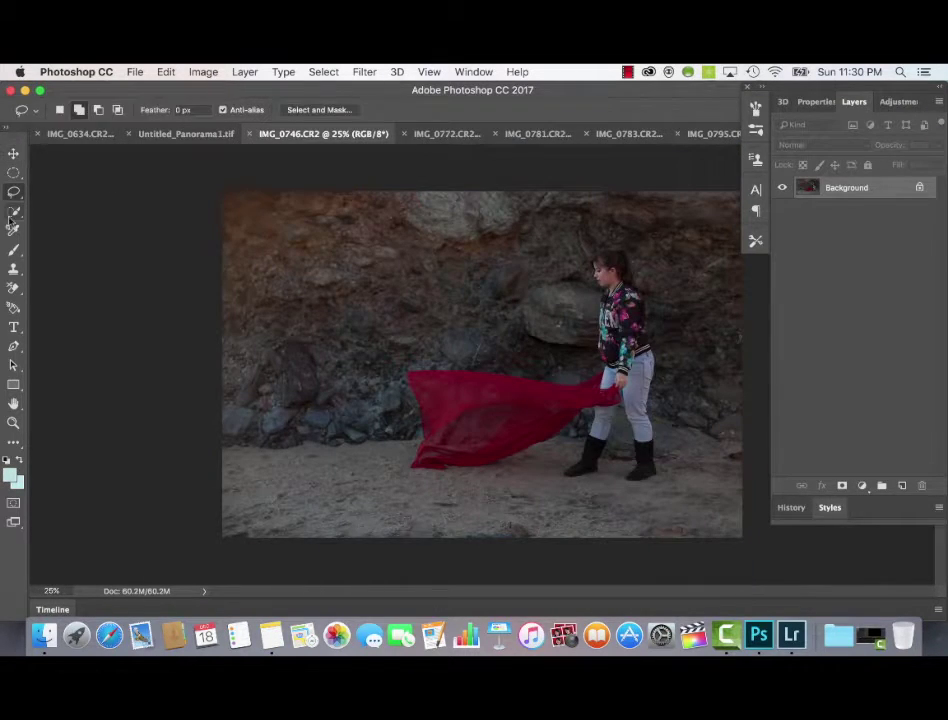
pyautogui.click(14, 212)
pyautogui.moveTo(430, 392); pyautogui.dragTo(600, 392)
pyautogui.press('l')
pyautogui.moveTo(560, 430); pyautogui.dragTo(405, 450)
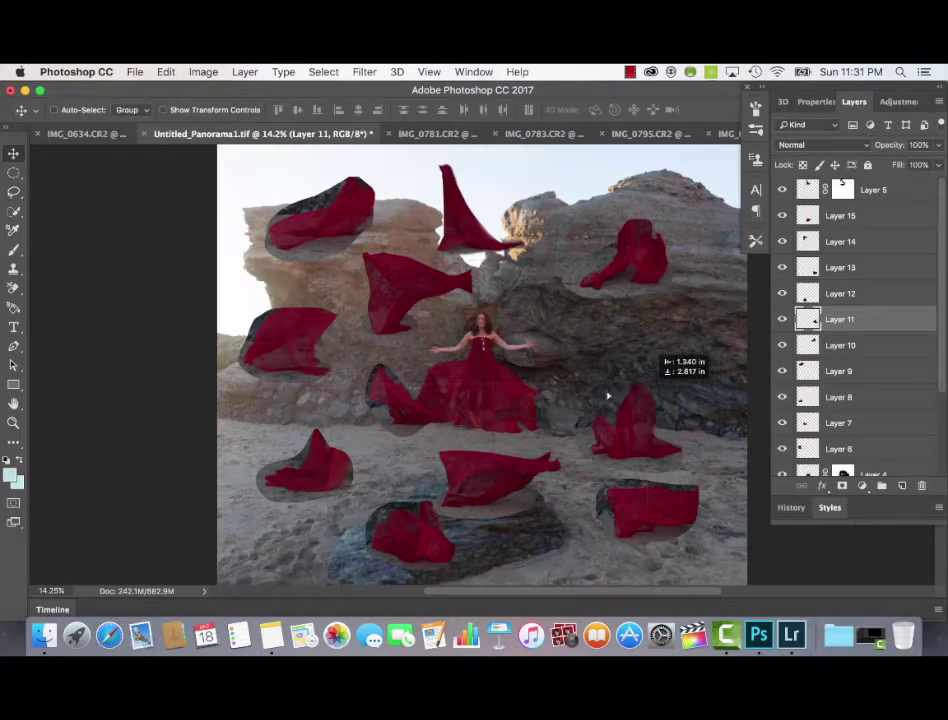
# Move the Layer 11 fabric next to the dress's right hem and flip it horizontally.
pyautogui.moveTo(609, 396); pyautogui.dragTo(573, 379)
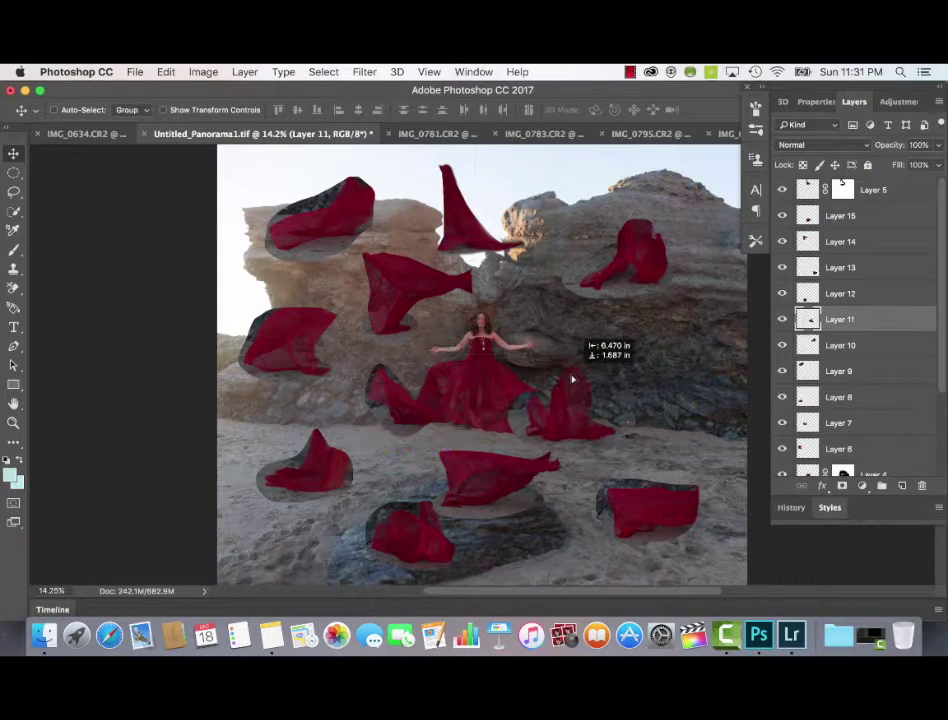
pyautogui.press('super+t')
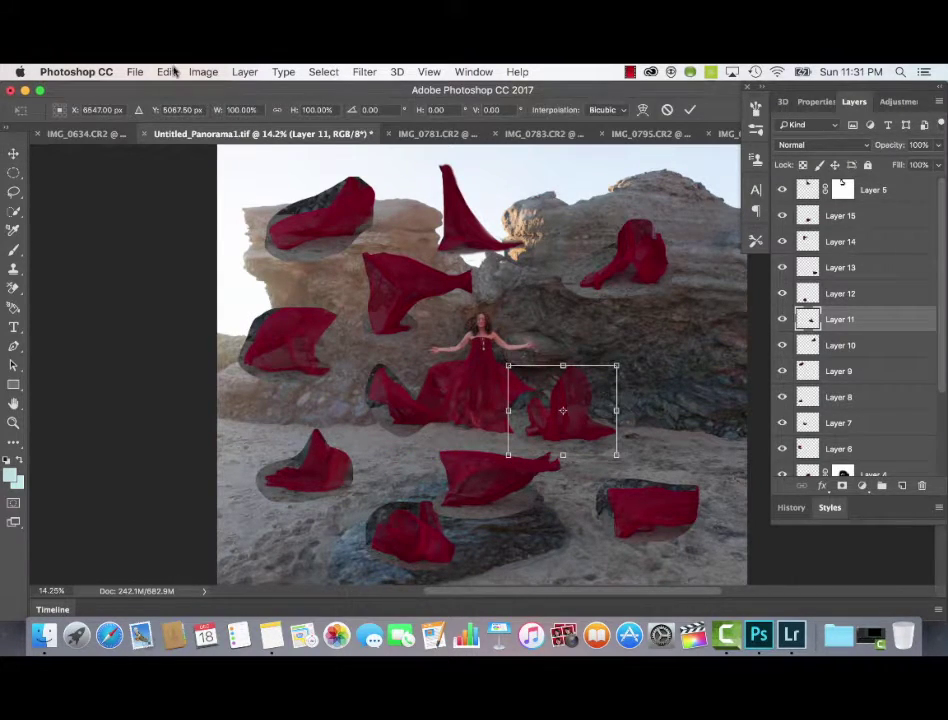
pyautogui.click(170, 72)
pyautogui.moveTo(240, 400)
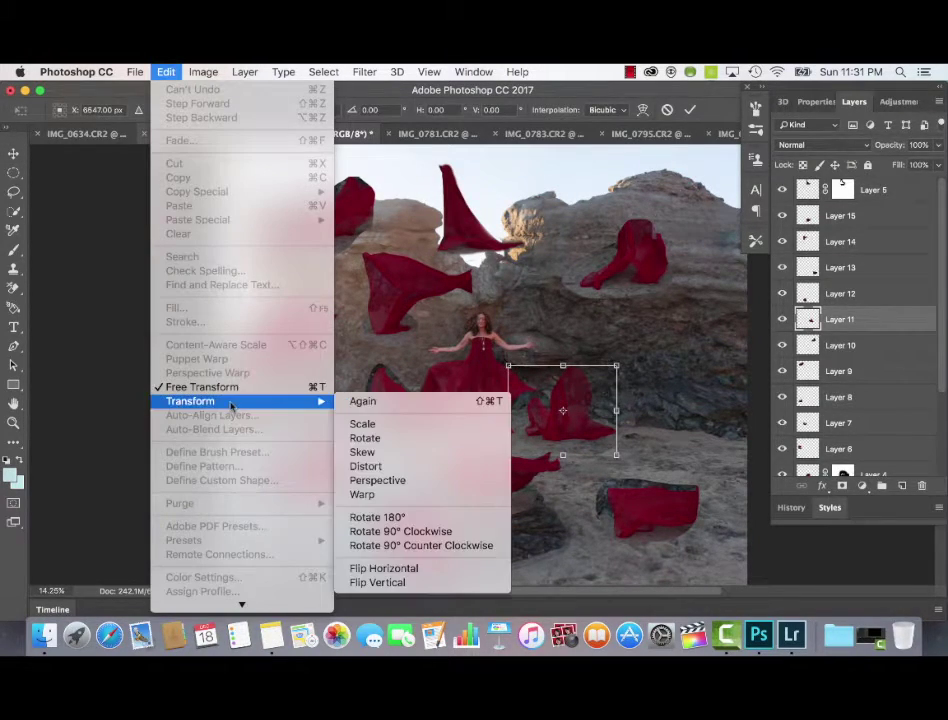
pyautogui.click(382, 570)
pyautogui.press('Return')
# Nudge the flipped Layer 11 fabric slightly left against the skirt's right edge.
pyautogui.press('super+plus')
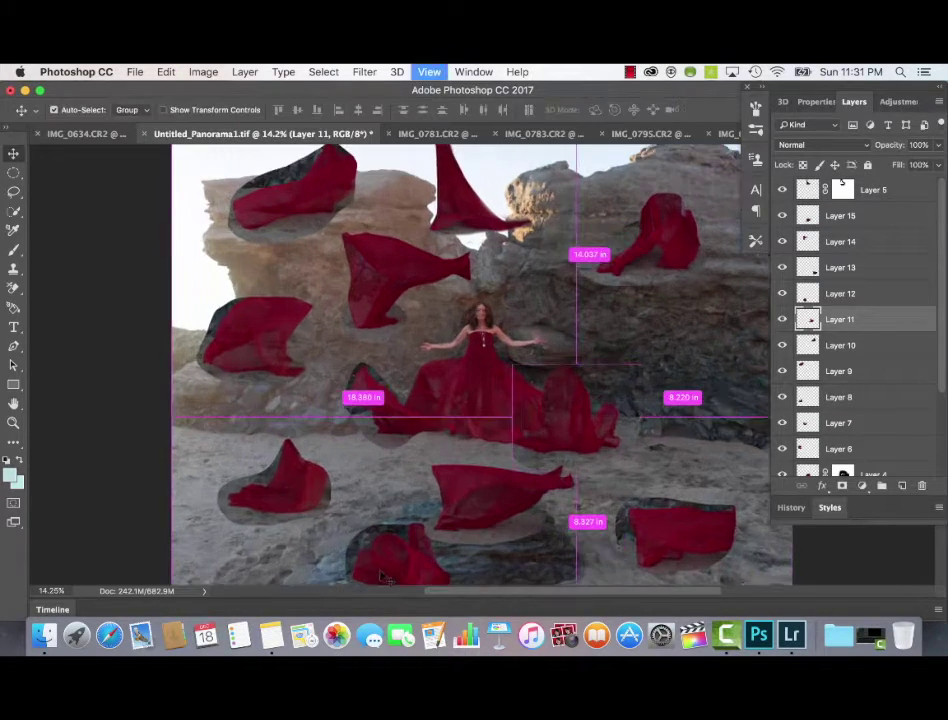
pyautogui.press('super+plus')
pyautogui.moveTo(550, 512); pyautogui.dragTo(248, 449)
pyautogui.moveTo(420, 402); pyautogui.dragTo(401, 404)
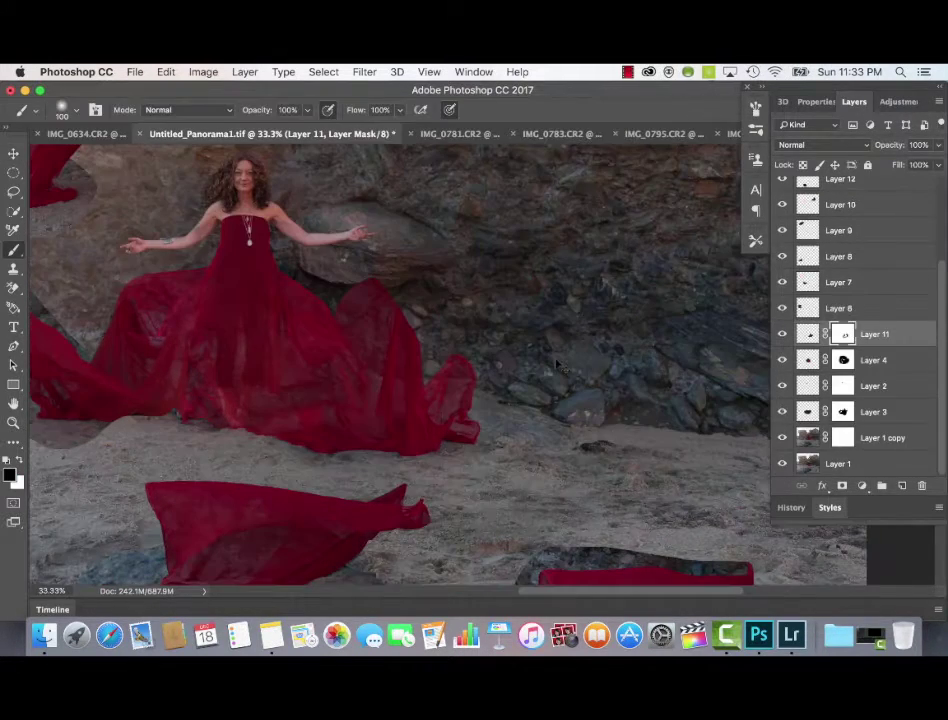
# Compare the right side of the skirt with the Layer 11 fabric hidden and shown.
pyautogui.click(783, 334)
pyautogui.click(783, 334)
pyautogui.click(783, 334)
pyautogui.click(783, 334)
pyautogui.click(783, 334)
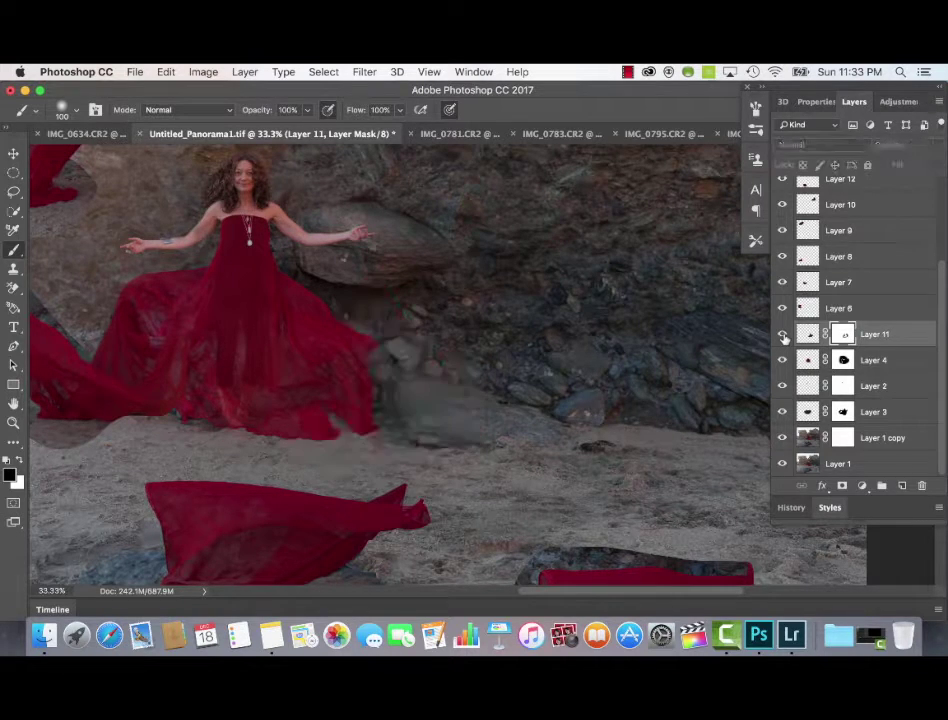
pyautogui.click(783, 334)
pyautogui.click(783, 334)
pyautogui.click(783, 334)
pyautogui.click(783, 334)
pyautogui.click(783, 334)
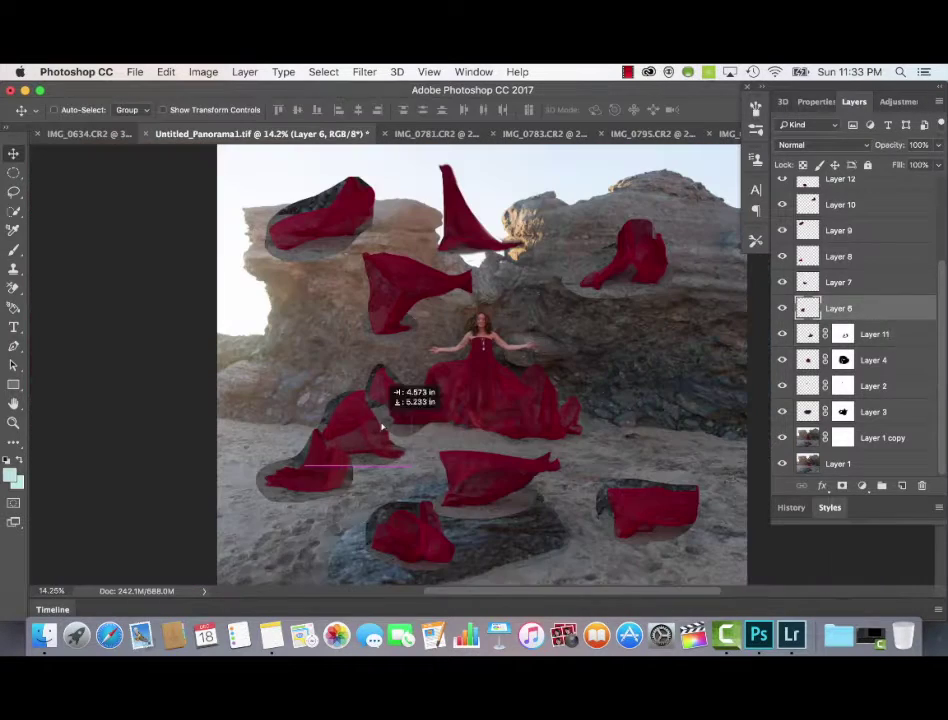
# Move the Layer 6 fabric against the dress's right side, free-transform it and stack it directly below Layer 11.
pyautogui.moveTo(383, 425)
pyautogui.mouseDown()
pyautogui.moveTo(547, 437)
pyautogui.moveTo(622, 417)
pyautogui.moveTo(468, 416)
pyautogui.moveTo(656, 400)
pyautogui.moveTo(585, 419)
pyautogui.mouseUp()
pyautogui.press('super+t')
pyautogui.press('Return')
pyautogui.moveTo(874, 308); pyautogui.dragTo(867, 343)
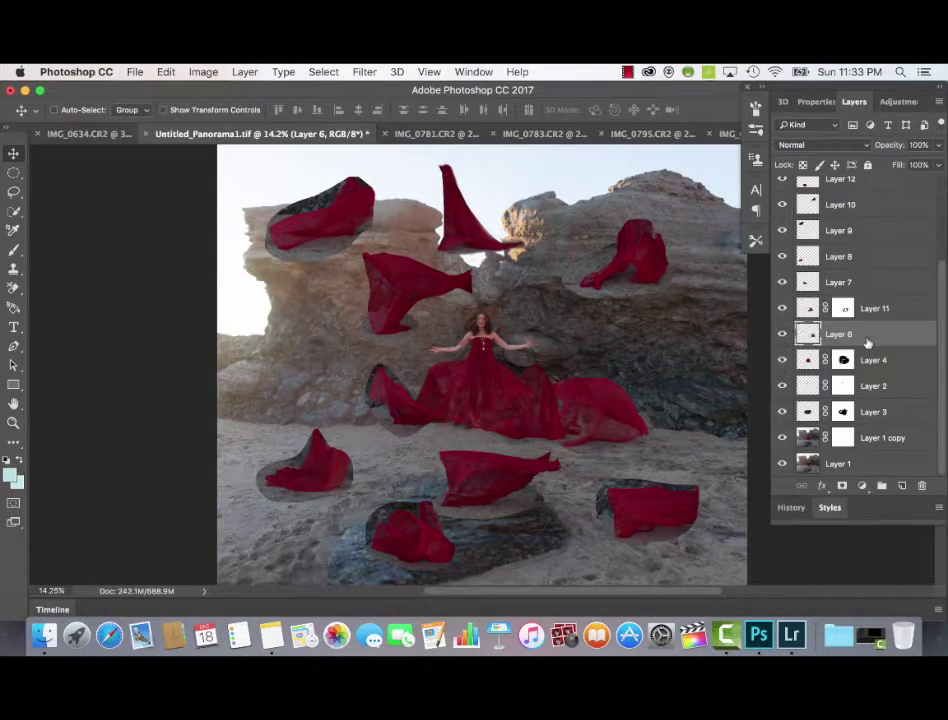
pyautogui.moveTo(619, 404)
pyautogui.mouseDown()
pyautogui.moveTo(599, 398)
pyautogui.moveTo(612, 396)
pyautogui.mouseUp()
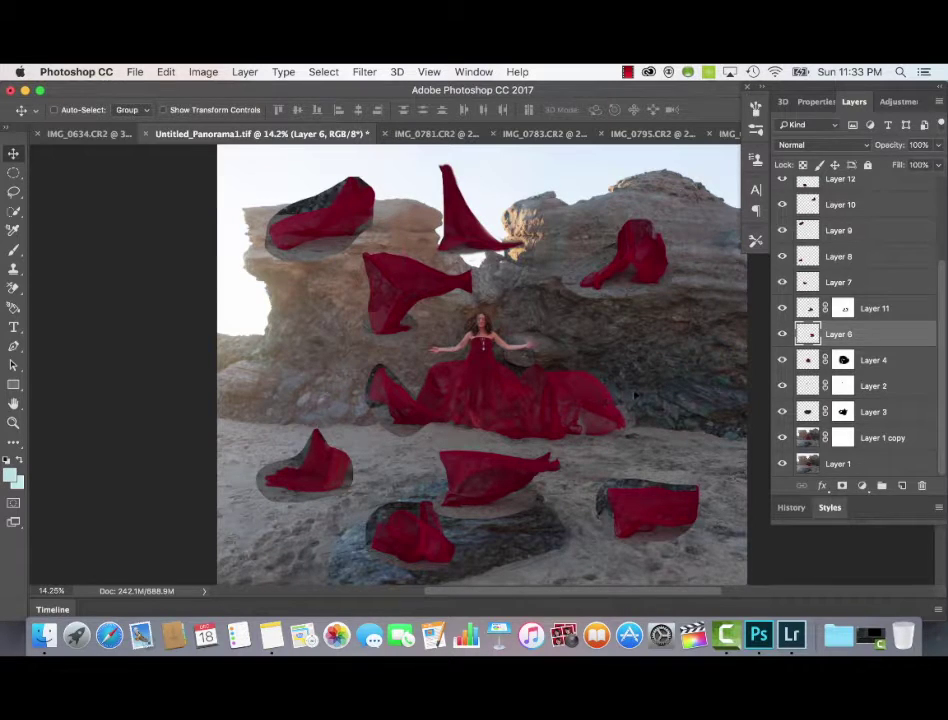
# Examine the blend on the skirt's right side by comparing it with the Layer 6 and Layer 11 fabrics hidden and shown.
pyautogui.press('super+plus')
pyautogui.press('super+plus')
pyautogui.press('super+plus')
pyautogui.press('super+plus')
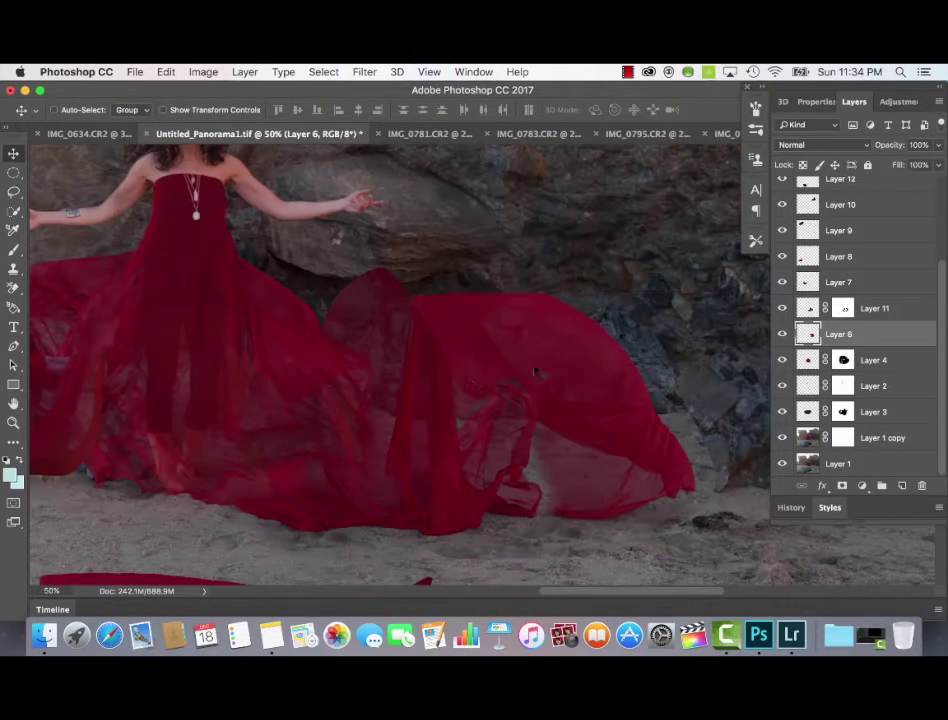
pyautogui.click(788, 334)
pyautogui.click(788, 334)
pyautogui.click(788, 335)
pyautogui.click(788, 334)
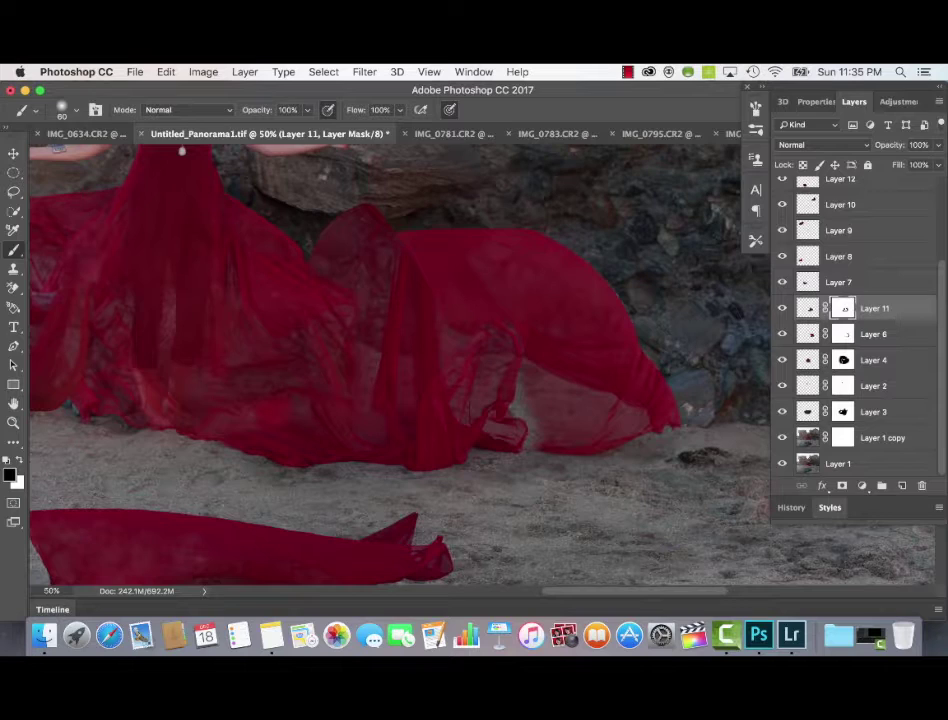
pyautogui.click(783, 309)
pyautogui.click(783, 309)
pyautogui.click(783, 309)
pyautogui.click(783, 309)
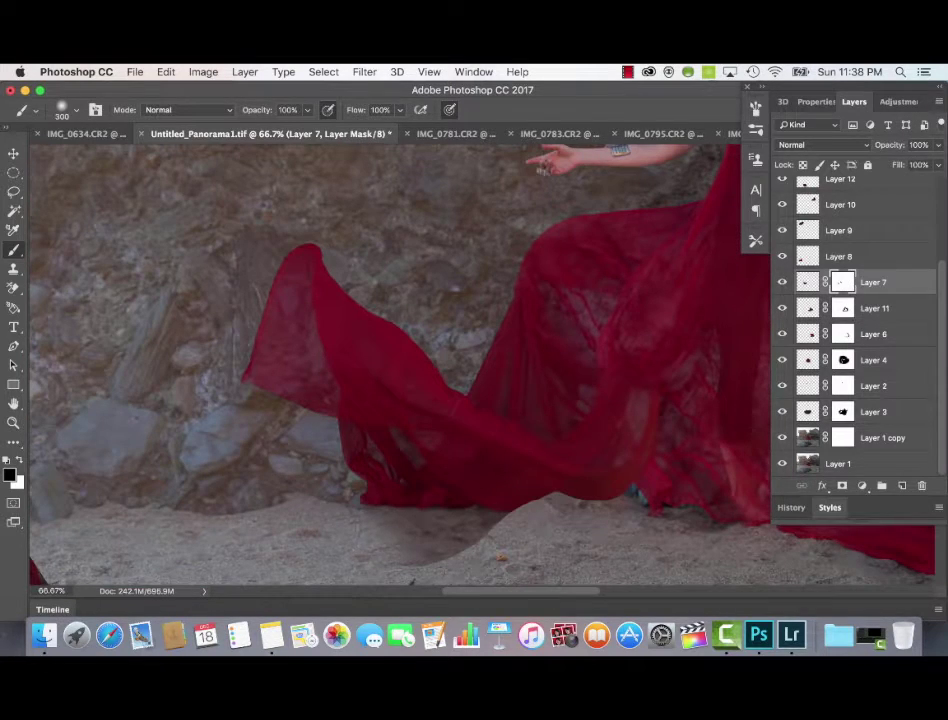
# Paint black on the Layer 7 mask with a size 300 brush to hide the mismatched sand below the fabric, comparing before and after.
pyautogui.moveTo(383, 546)
pyautogui.mouseDown()
pyautogui.moveTo(438, 548)
pyautogui.moveTo(490, 535)
pyautogui.mouseUp()
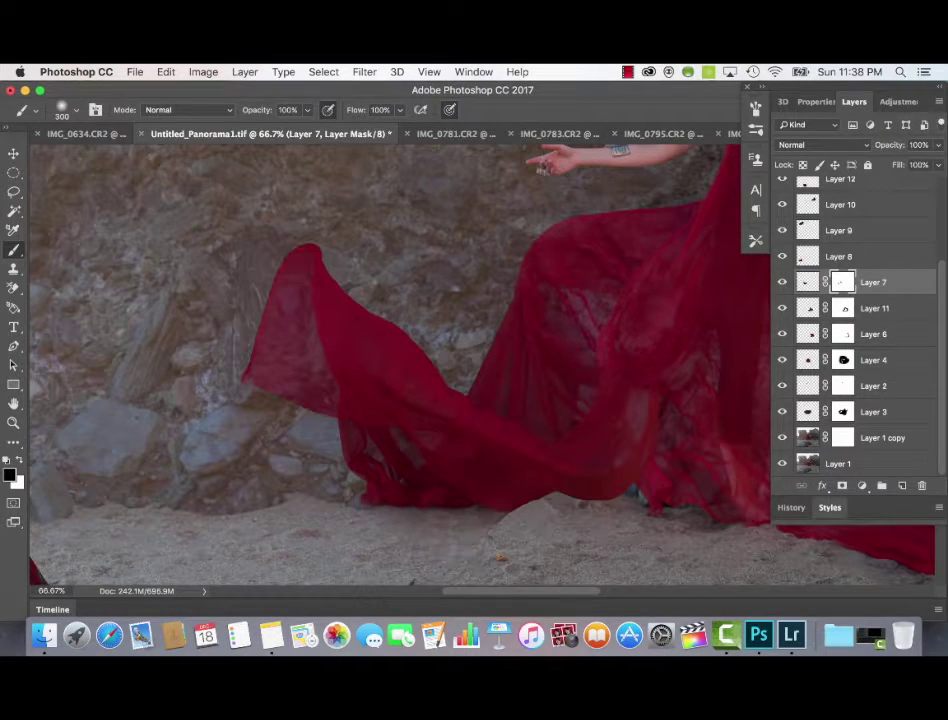
pyautogui.press('super+z')
pyautogui.press('super+z')
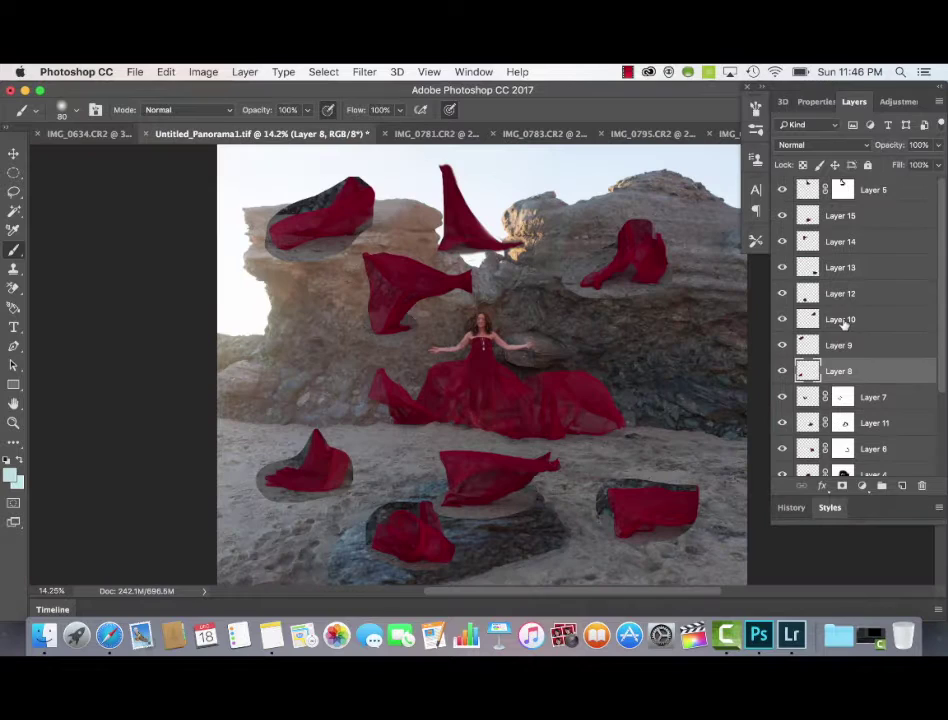
# Place the Layer 10 fabric over the skirt's lower front left, scaled to about 112% wide and 128% high and rotated about 3.3 degrees.
pyautogui.press('v')
pyautogui.moveTo(578, 356)
pyautogui.mouseDown()
pyautogui.moveTo(485, 449)
pyautogui.moveTo(478, 440)
pyautogui.mouseUp()
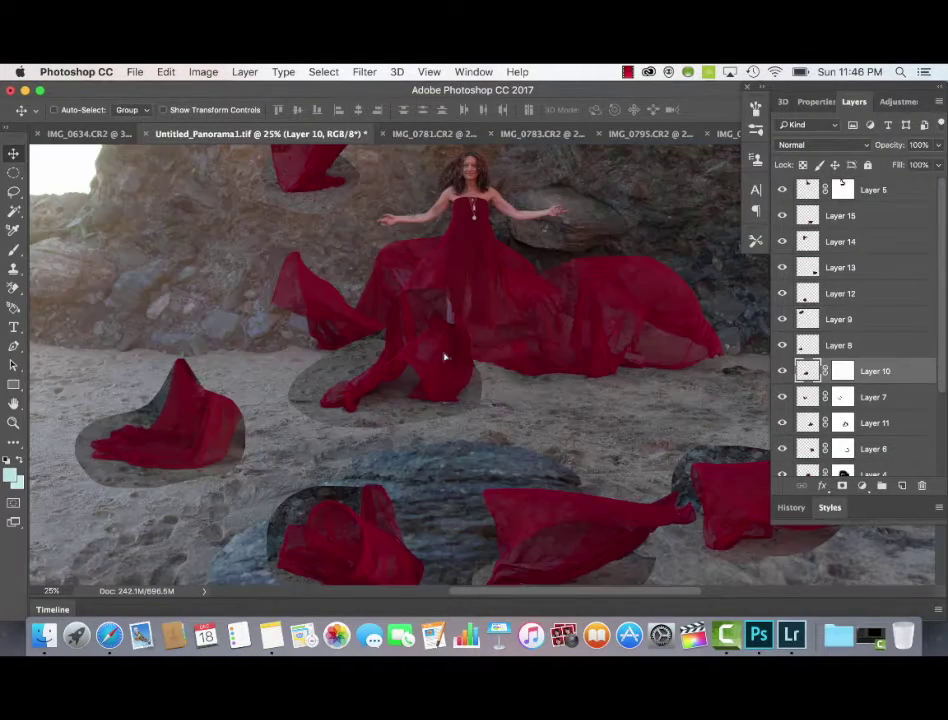
pyautogui.moveTo(444, 360)
pyautogui.mouseDown()
pyautogui.moveTo(474, 398)
pyautogui.moveTo(434, 373)
pyautogui.moveTo(431, 353)
pyautogui.mouseUp()
pyautogui.press('super+t')
pyautogui.moveTo(475, 445); pyautogui.dragTo(495, 484)
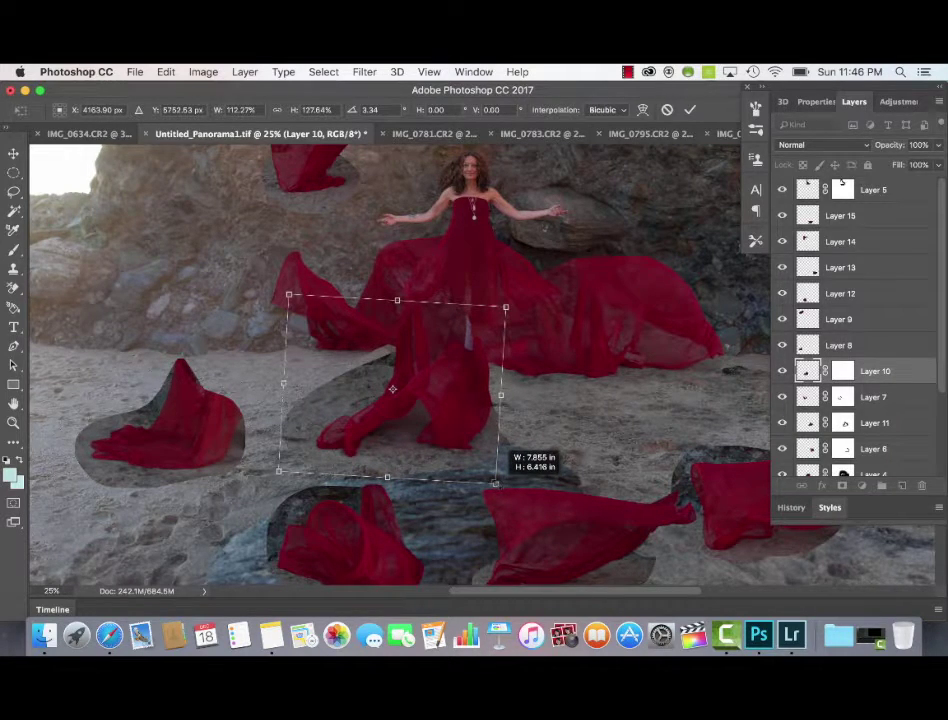
pyautogui.press('Return')
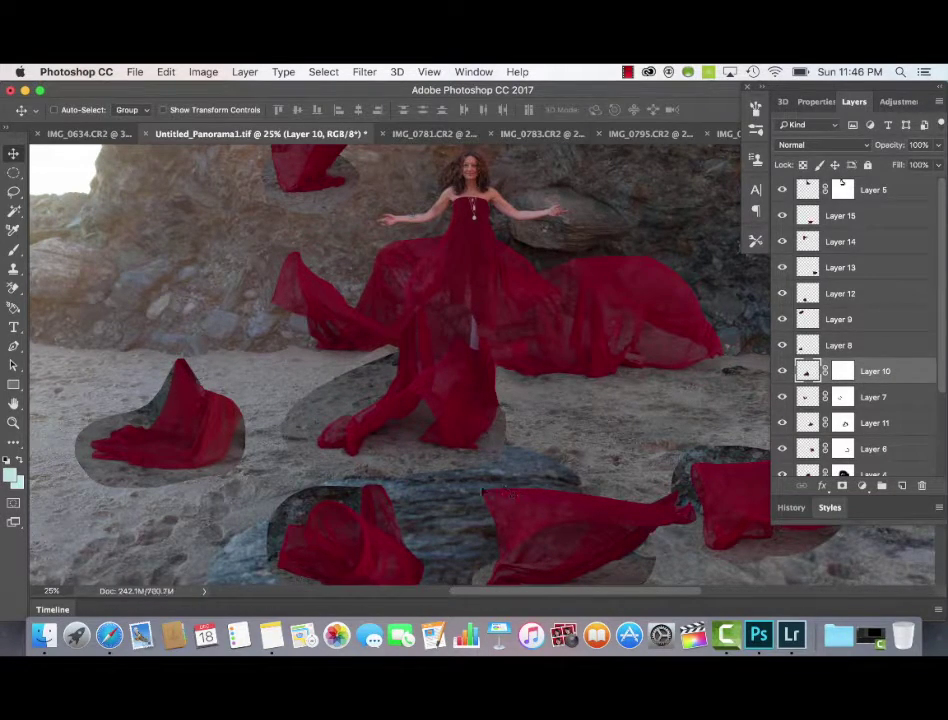
pyautogui.moveTo(441, 415)
pyautogui.mouseDown()
pyautogui.moveTo(453, 400)
pyautogui.moveTo(418, 408)
pyautogui.moveTo(498, 473)
pyautogui.moveTo(430, 425)
pyautogui.mouseUp()
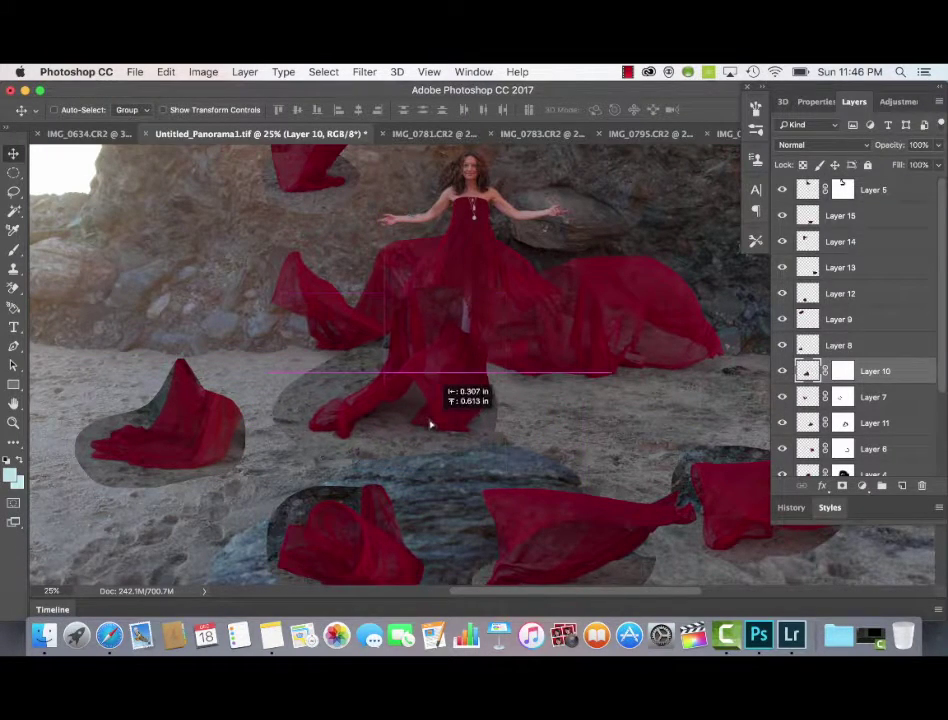
pyautogui.moveTo(430, 425); pyautogui.dragTo(430, 425)
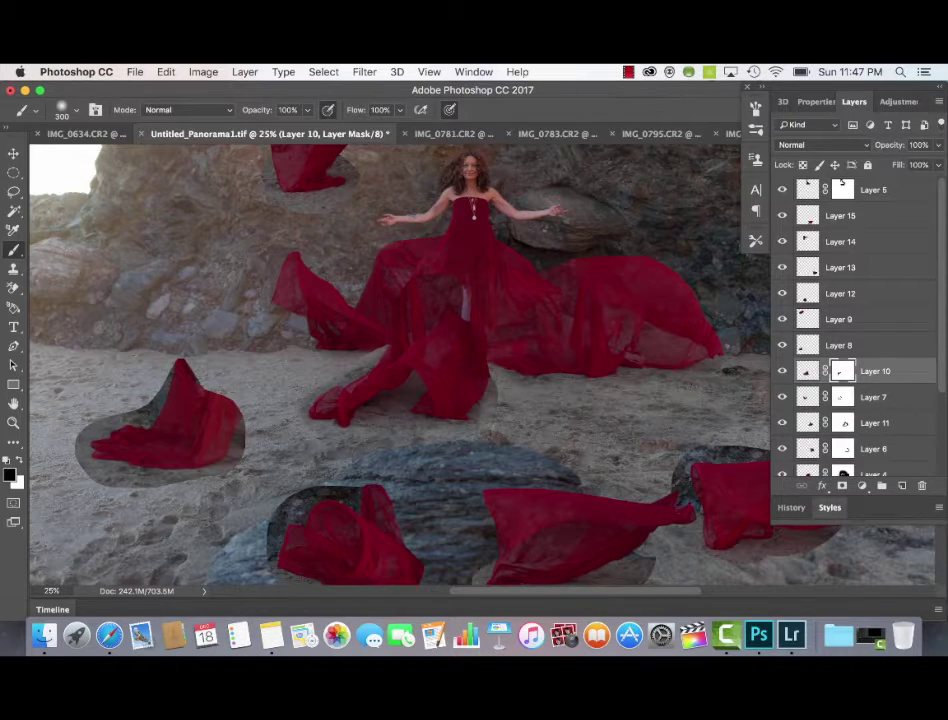
# Mask out the upper part of the Layer 10 fabric over the skirt with a size 500 brush, comparing before and after.
pyautogui.press('super+equal')
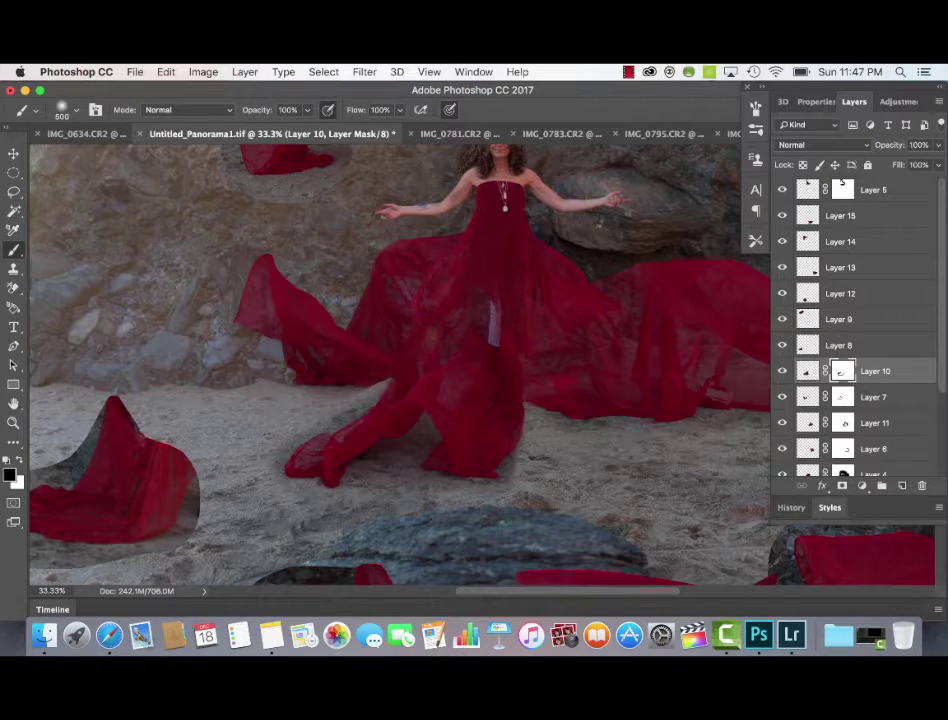
pyautogui.moveTo(425, 260)
pyautogui.mouseDown()
pyautogui.moveTo(426, 284)
pyautogui.moveTo(490, 360)
pyautogui.mouseUp()
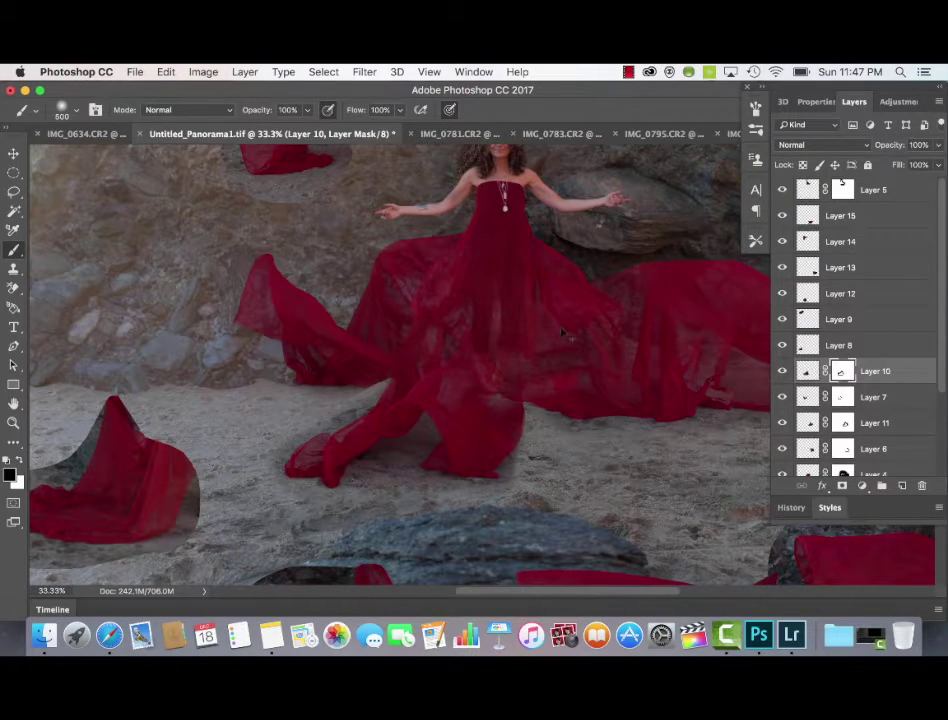
pyautogui.press('super+z')
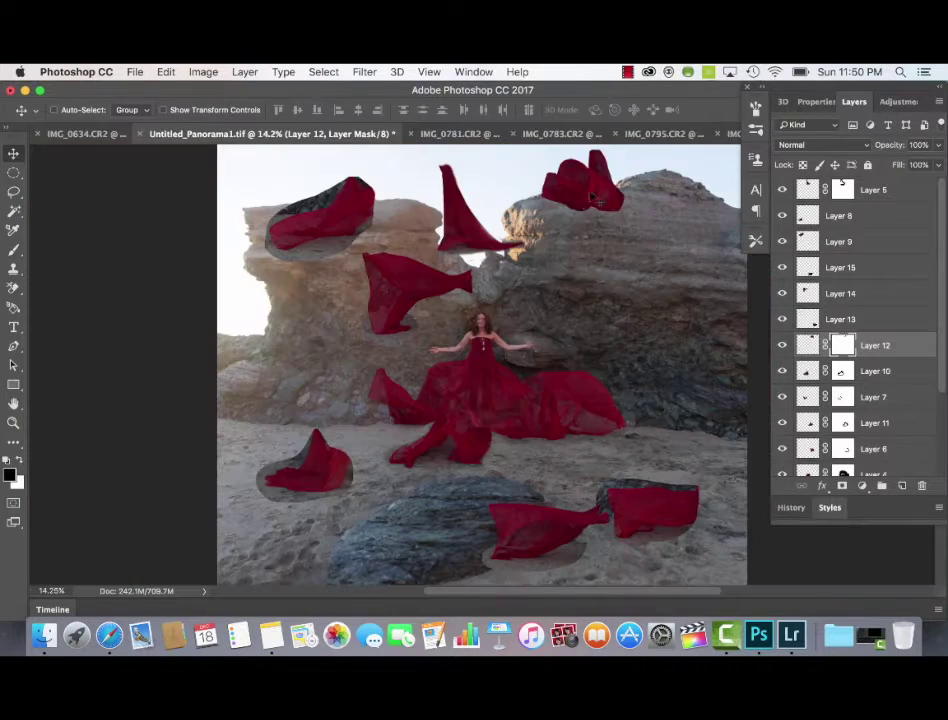
# Move the Layer 12 fabric onto the lower skirt and free-transform it toward the skirt's front right.
pyautogui.moveTo(470, 200); pyautogui.dragTo(378, 434)
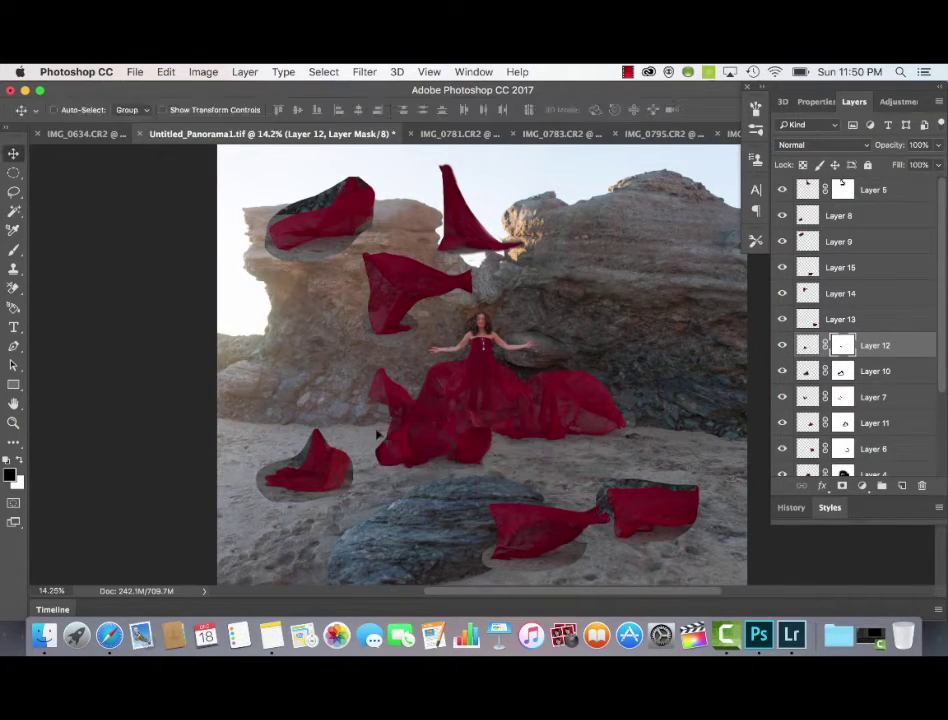
pyautogui.press('super+t')
pyautogui.moveTo(463, 477); pyautogui.dragTo(566, 440)
pyautogui.press('Return')
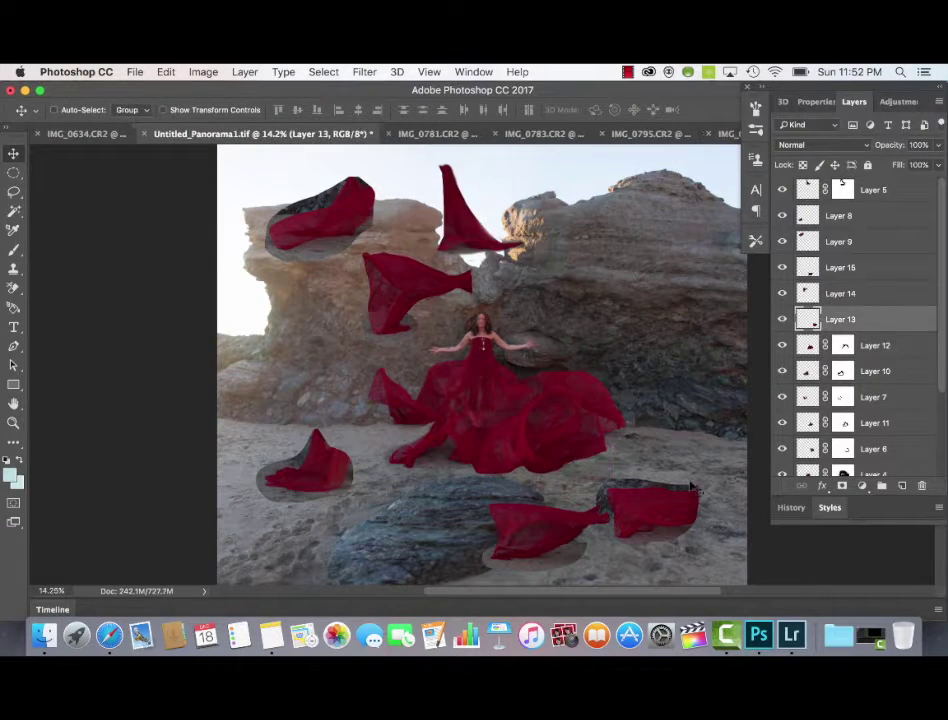
# Move the Layer 13 fabric to the dress's lower left side and stack it directly below Layer 11.
pyautogui.moveTo(645, 510); pyautogui.dragTo(437, 396)
pyautogui.moveTo(855, 323); pyautogui.dragTo(889, 443)
pyautogui.moveTo(383, 432); pyautogui.dragTo(394, 428)
# Stretch the Layer 13 fabric outward to the left to 134.30% width and extend its lower and upper edges slightly.
pyautogui.press('cmd+t')
pyautogui.press('cmd+=')
pyautogui.press('cmd+=')
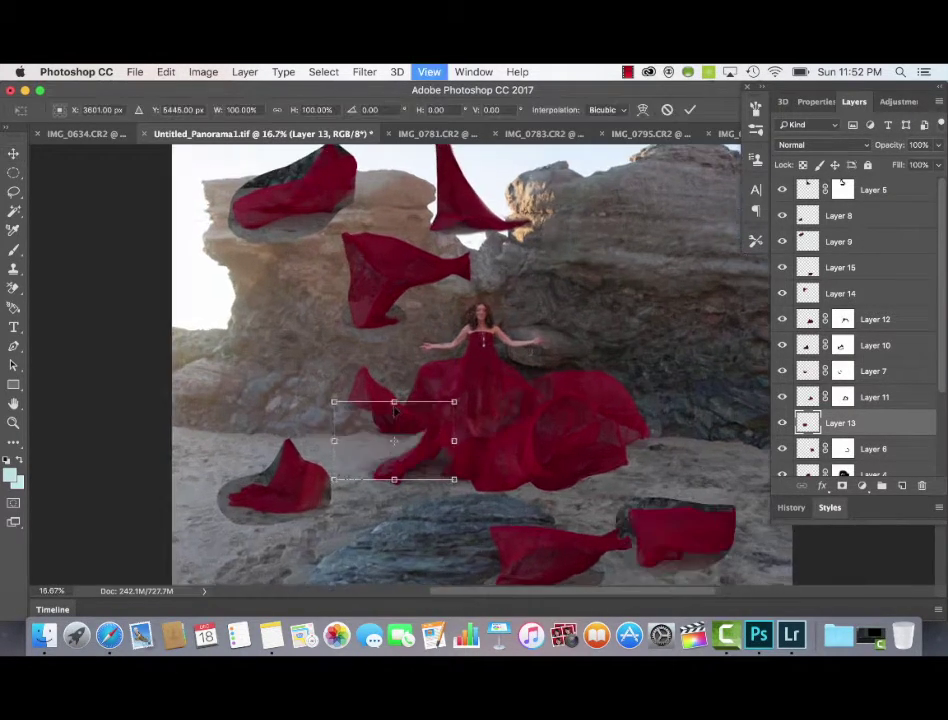
pyautogui.moveTo(259, 480); pyautogui.dragTo(198, 479)
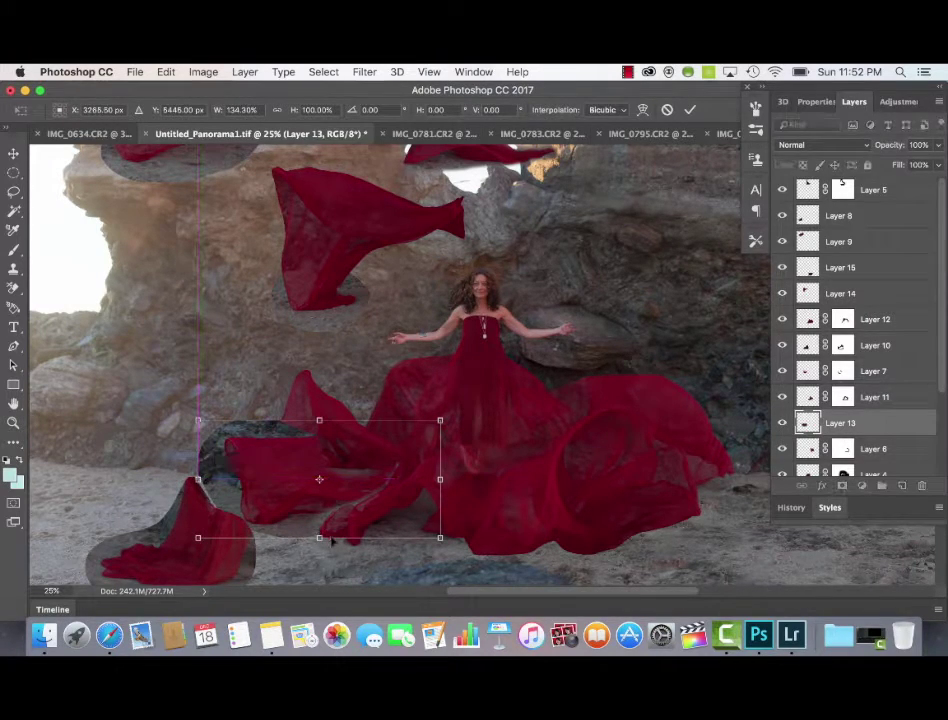
pyautogui.moveTo(320, 538); pyautogui.dragTo(320, 541)
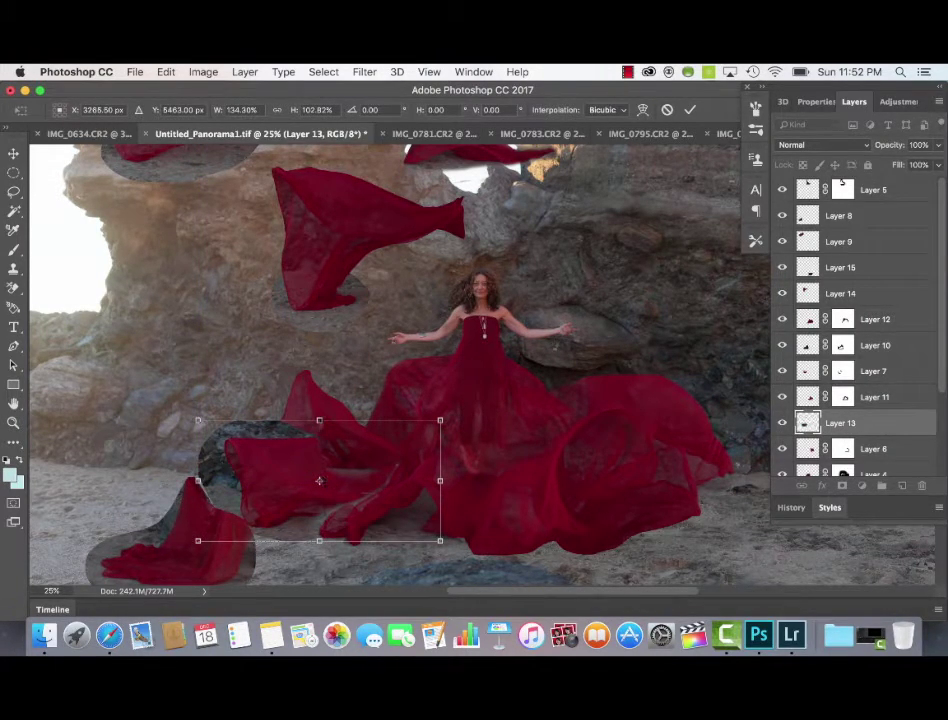
pyautogui.moveTo(319, 420); pyautogui.dragTo(319, 415)
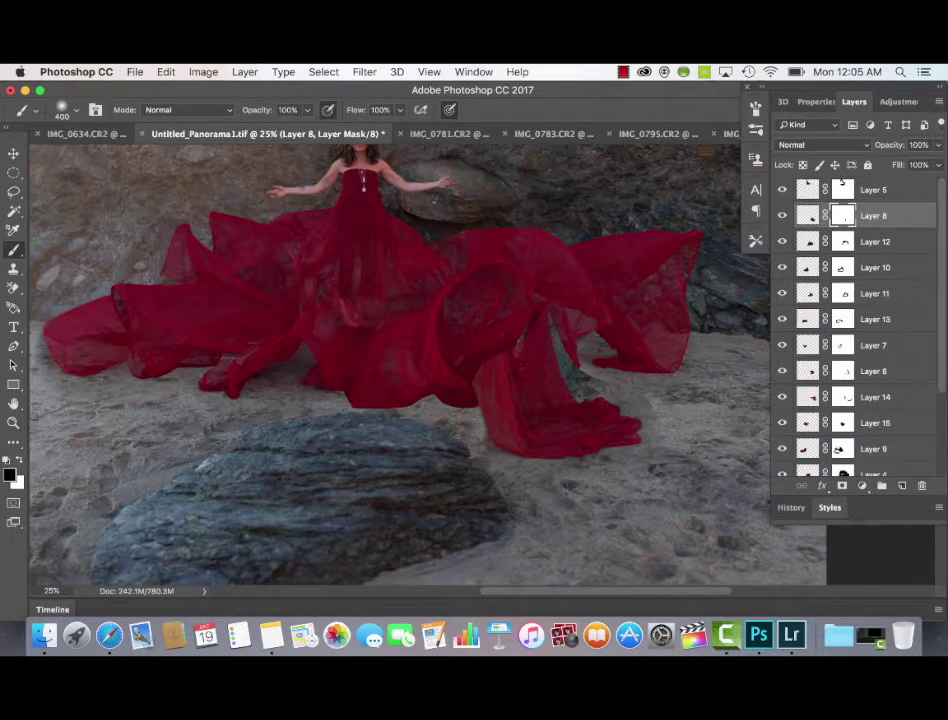
# Mask out the leftover background beside the Layer 8 fabric between the skirt's right folds with a size 400 brush, comparing before and after.
pyautogui.moveTo(574, 378); pyautogui.dragTo(560, 350)
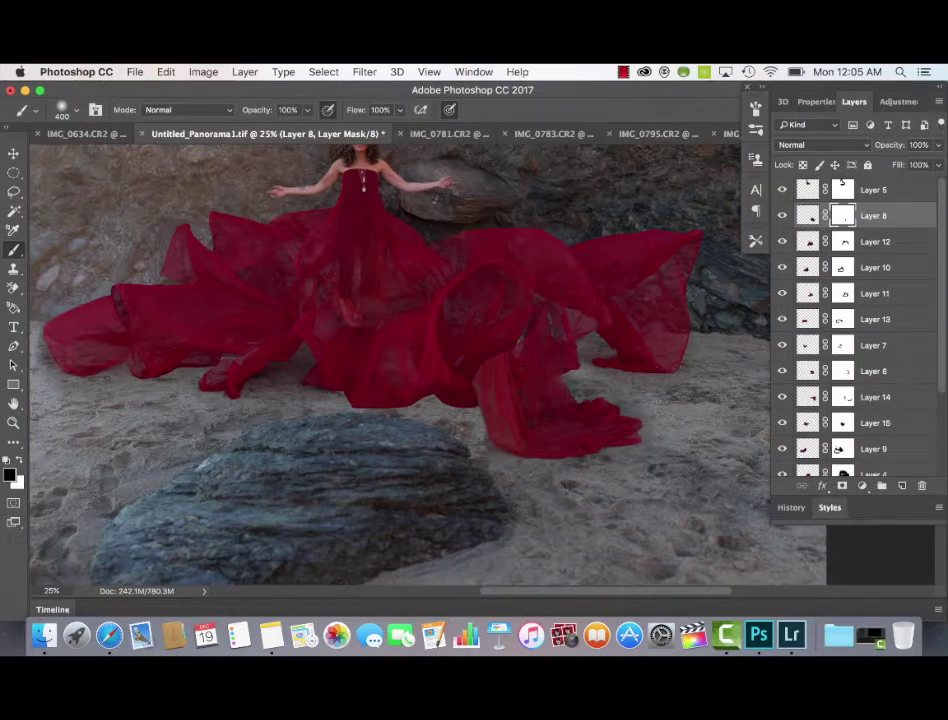
pyautogui.press('super+z')
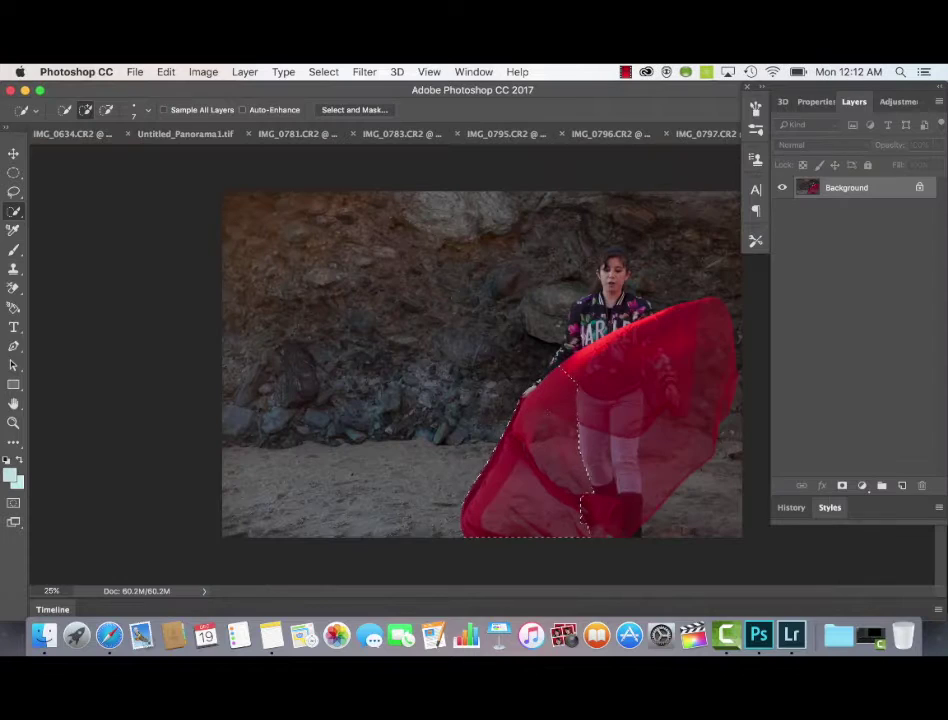
# Extend the red fabric selection across the cloth's lower part with Quick Selection and refine its left edge with the Lasso.
pyautogui.moveTo(614, 512); pyautogui.dragTo(625, 515)
pyautogui.press('l')
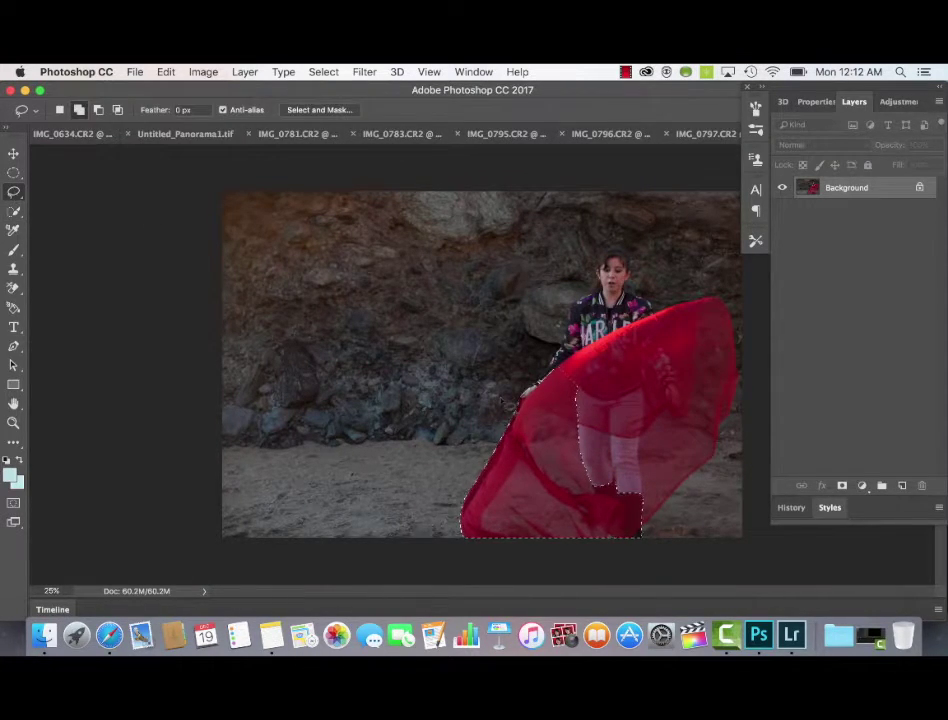
pyautogui.moveTo(507, 401); pyautogui.dragTo(522, 401)
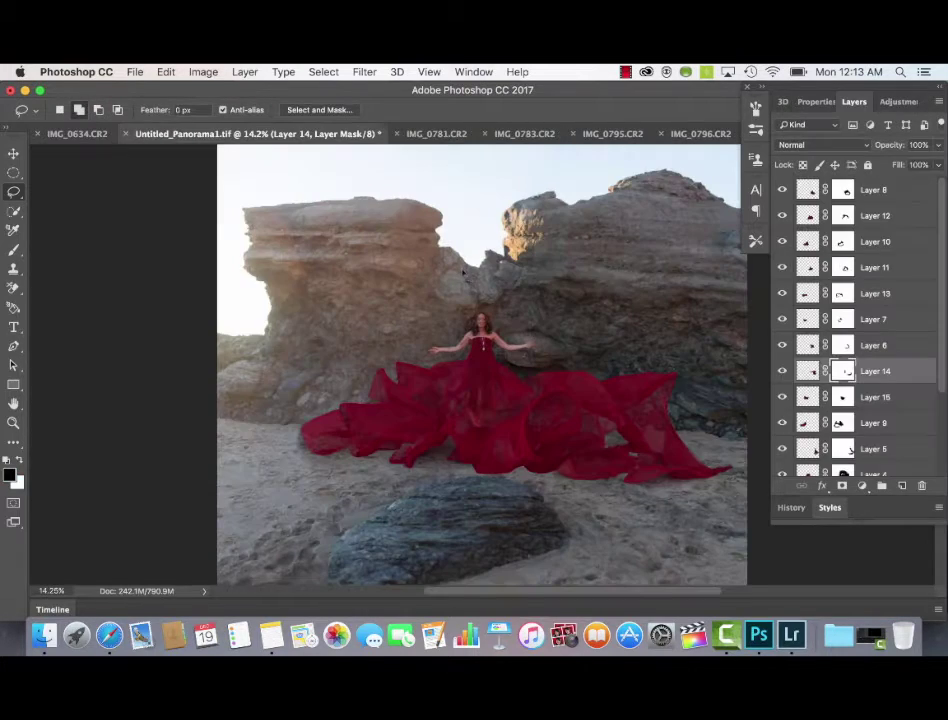
# Paste the selected fabric into the panorama as Layer 16, stack it below Layer 9 and move it left of the woman.
pyautogui.press('super+v')
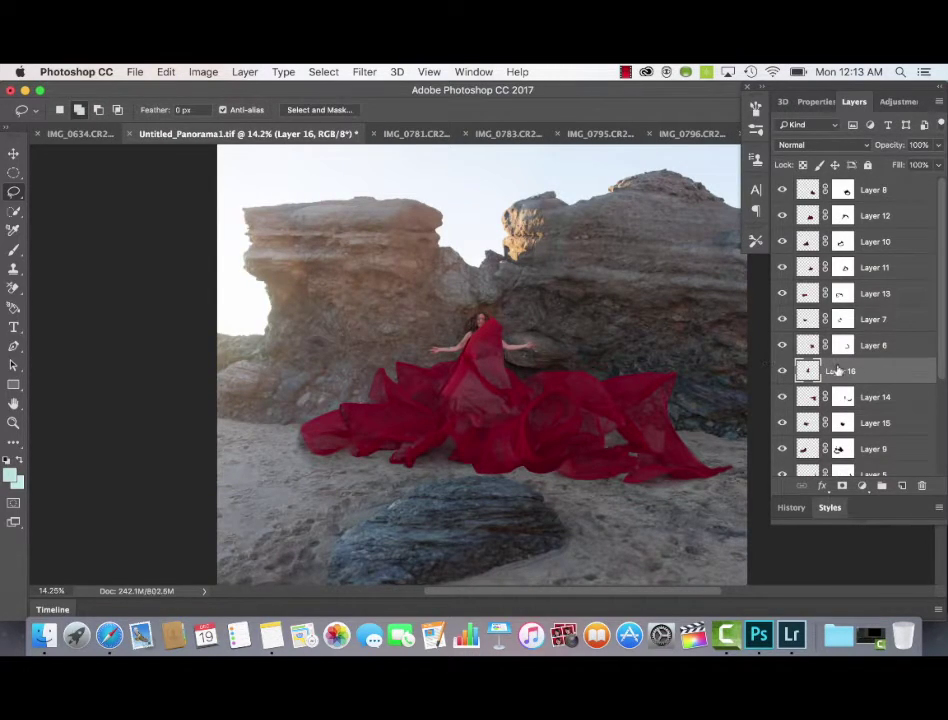
pyautogui.moveTo(838, 370); pyautogui.dragTo(840, 452)
pyautogui.press('v')
pyautogui.moveTo(352, 433); pyautogui.dragTo(309, 372)
# Rotate the Layer 16 fabric to about -123 degrees and move it against the skirt's upper left folds.
pyautogui.press('super+plus')
pyautogui.press('super+plus')
pyautogui.press('super+t')
pyautogui.moveTo(482, 290); pyautogui.dragTo(252, 178)
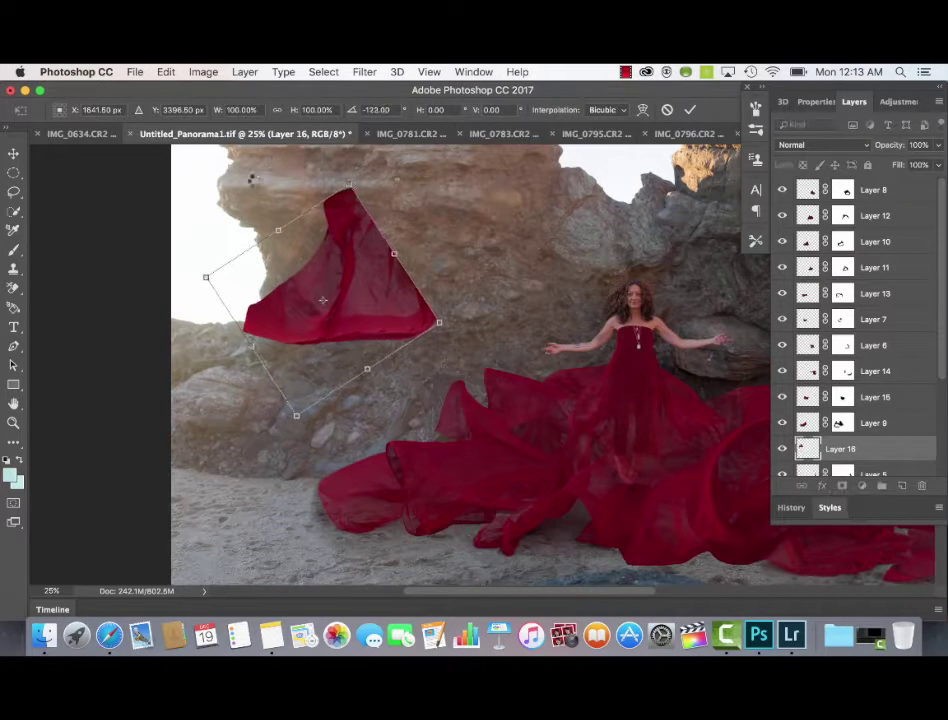
pyautogui.press('Return')
pyautogui.moveTo(361, 249); pyautogui.dragTo(423, 400)
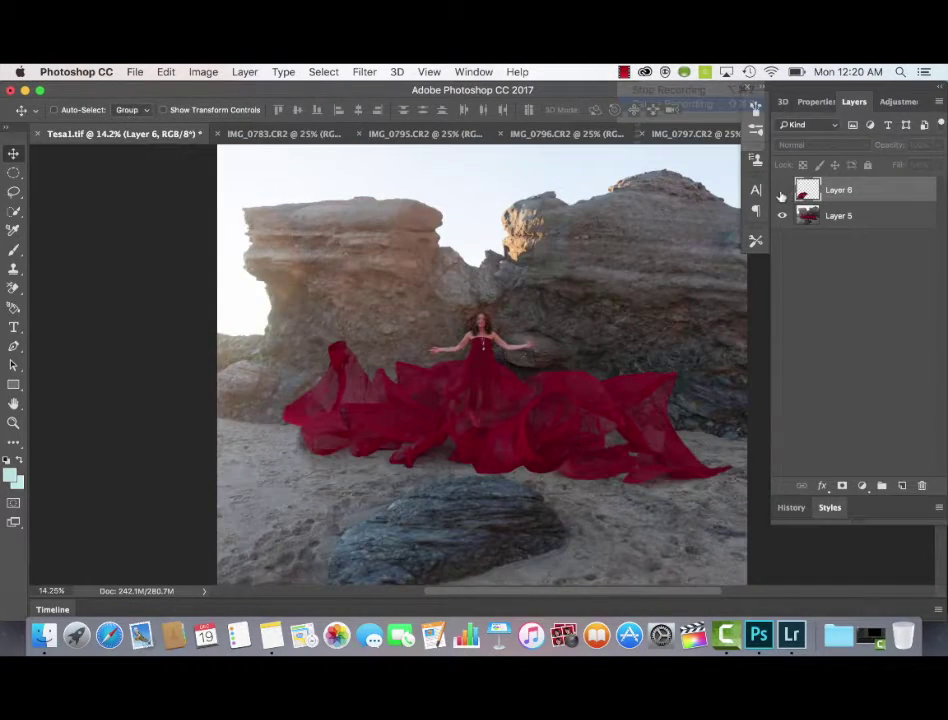
# Show the large Layer 6 fabric in the left foreground of Tesa1.tif and nudge its position slightly.
pyautogui.click(782, 192)
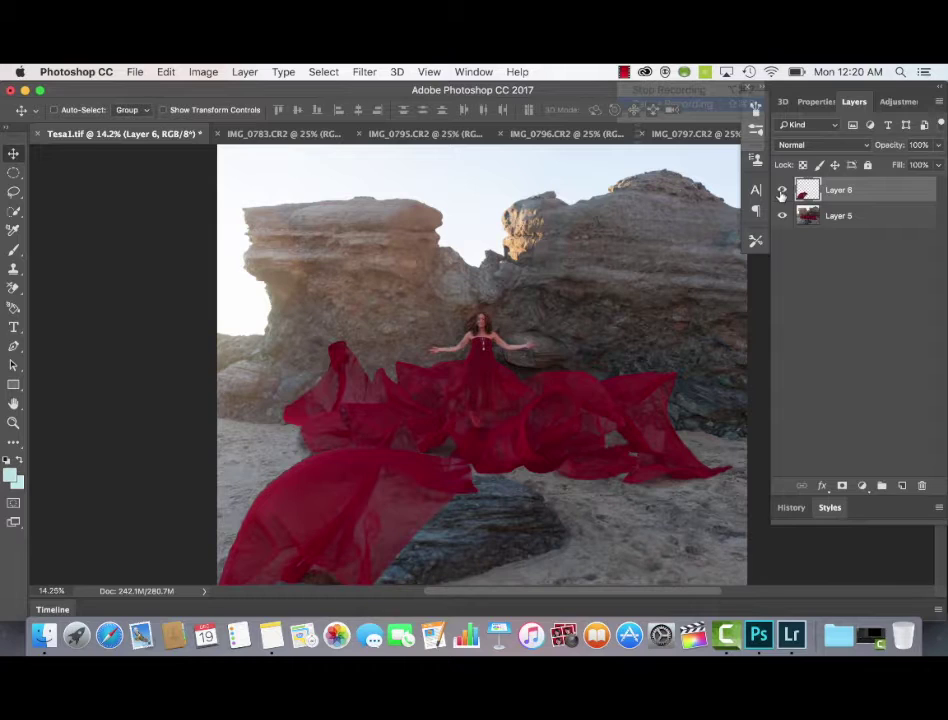
pyautogui.press('super+plus')
pyautogui.press('super+plus')
pyautogui.moveTo(537, 317); pyautogui.dragTo(592, 174)
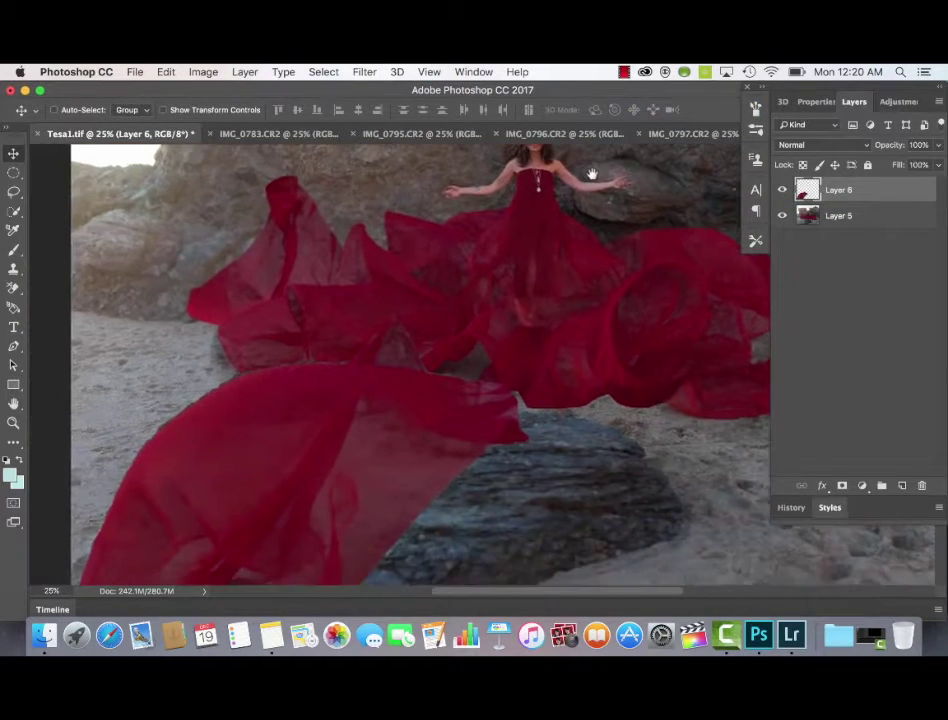
pyautogui.moveTo(510, 287); pyautogui.dragTo(571, 214)
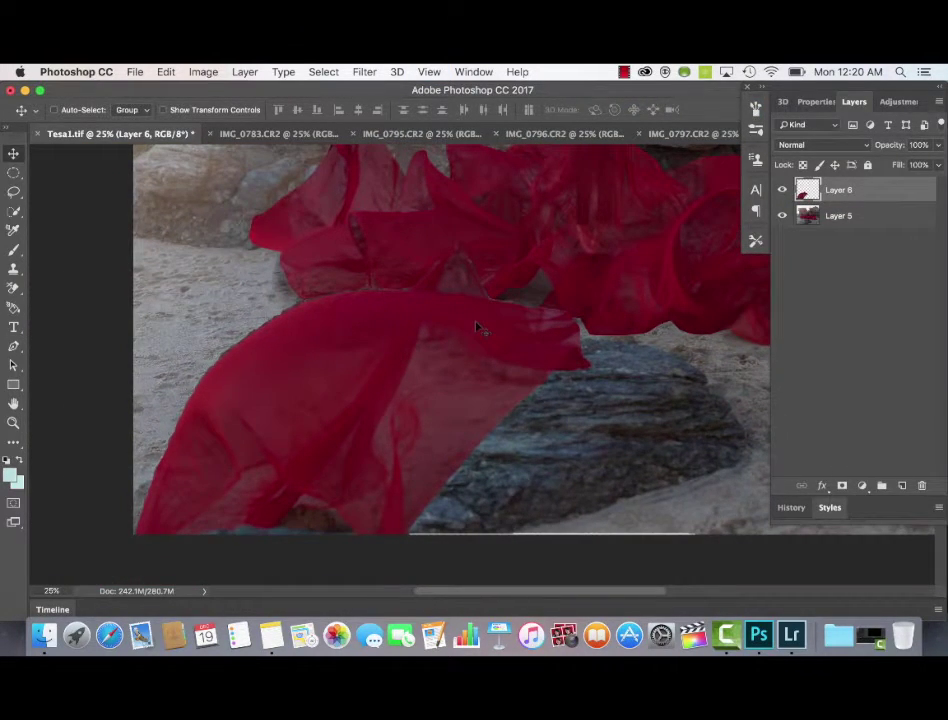
pyautogui.moveTo(478, 328)
pyautogui.mouseDown()
pyautogui.moveTo(483, 302)
pyautogui.moveTo(477, 326)
pyautogui.mouseUp()
# Warp the Layer 6 fabric so its upper edge rises and blends into the skirt's left folds below the woman.
pyautogui.press('super+t')
pyautogui.press('super+0')
pyautogui.click(168, 72)
pyautogui.moveTo(200, 401)
pyautogui.click(385, 495)
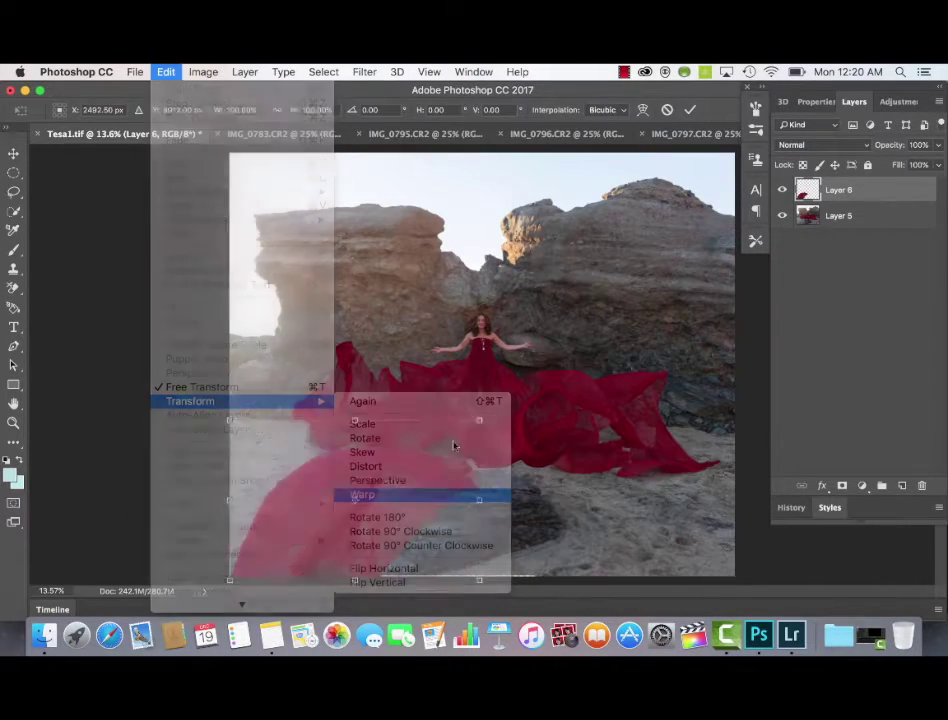
pyautogui.moveTo(480, 420)
pyautogui.mouseDown()
pyautogui.moveTo(491, 375)
pyautogui.moveTo(465, 431)
pyautogui.mouseUp()
pyautogui.moveTo(371, 434); pyautogui.dragTo(361, 390)
pyautogui.moveTo(480, 473); pyautogui.dragTo(538, 397)
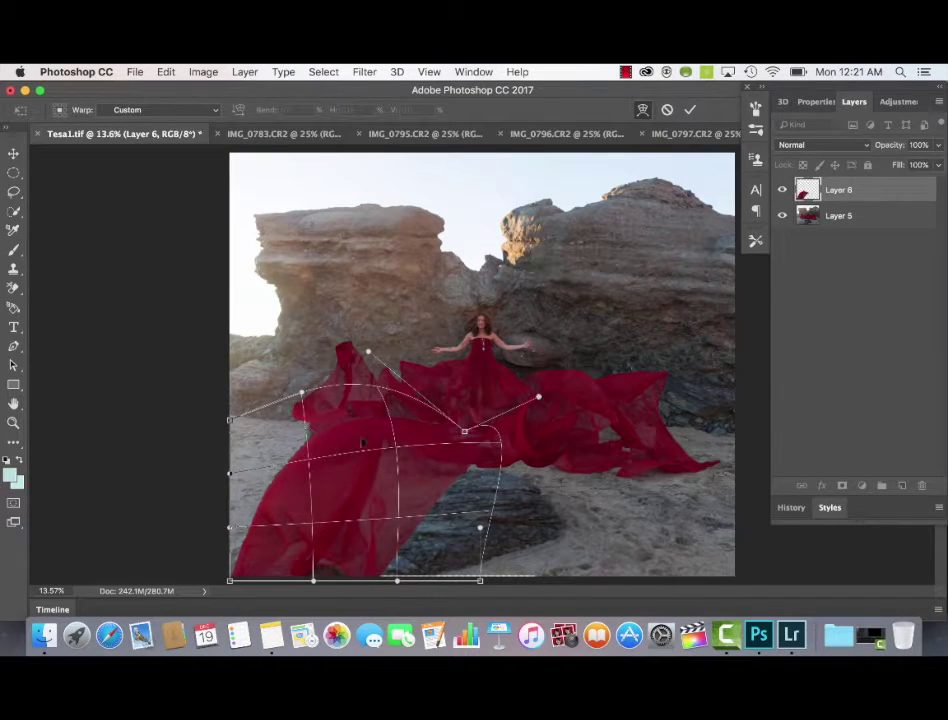
pyautogui.moveTo(363, 441); pyautogui.dragTo(322, 418)
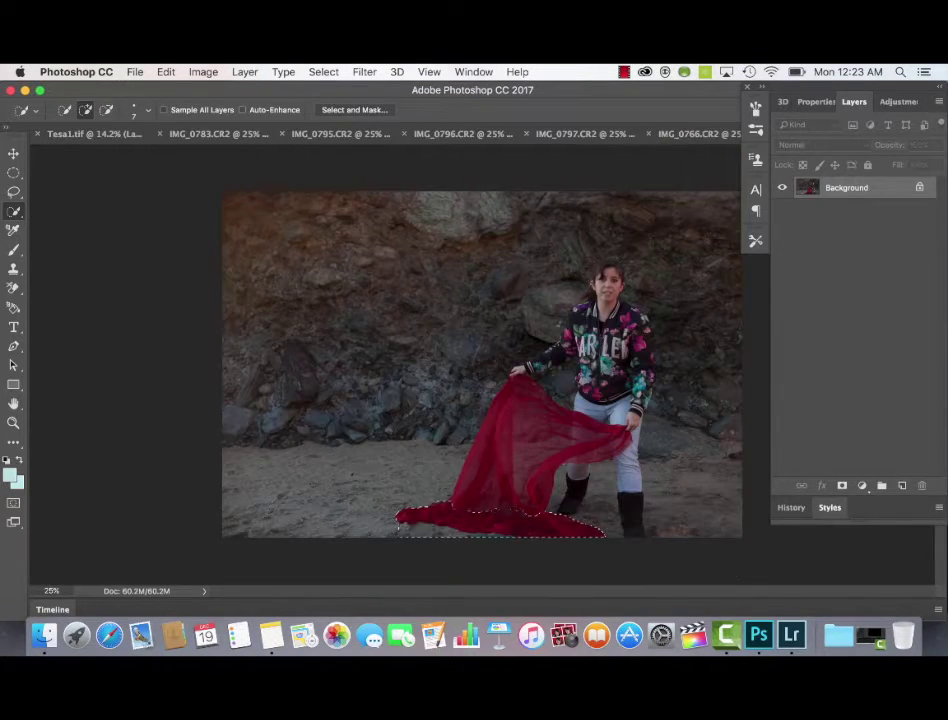
# Mirror the Layer 7 fabric horizontally and enlarge it down into the right foreground of the dress.
pyautogui.click(13, 192)
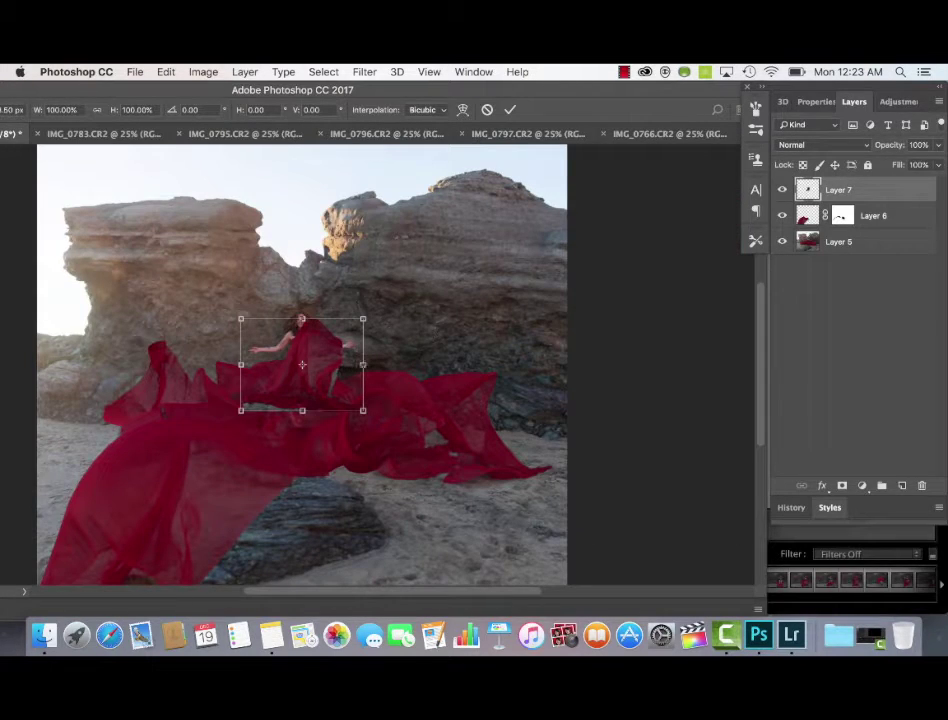
pyautogui.moveTo(363, 365); pyautogui.dragTo(104, 365)
pyautogui.moveTo(236, 409); pyautogui.dragTo(508, 510)
pyautogui.press('Return')
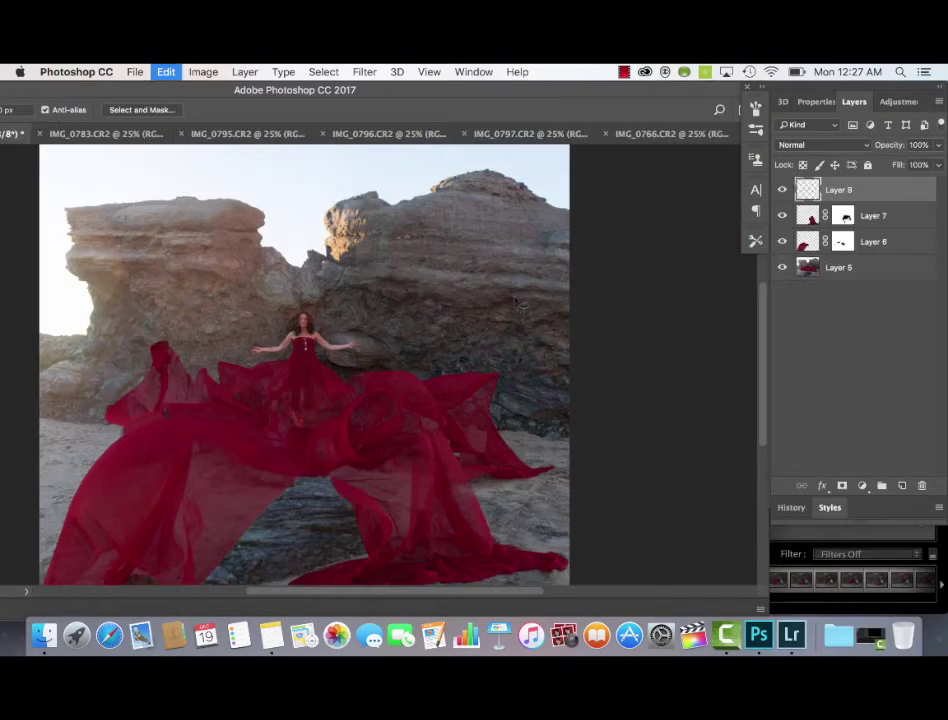
# Enlarge the Layer 8 fabric, stretch it upward and position it down the middle of the skirt below the woman's waist.
pyautogui.press('v')
pyautogui.moveTo(320, 535); pyautogui.dragTo(323, 505)
pyautogui.hotkey('ctrl', 't')
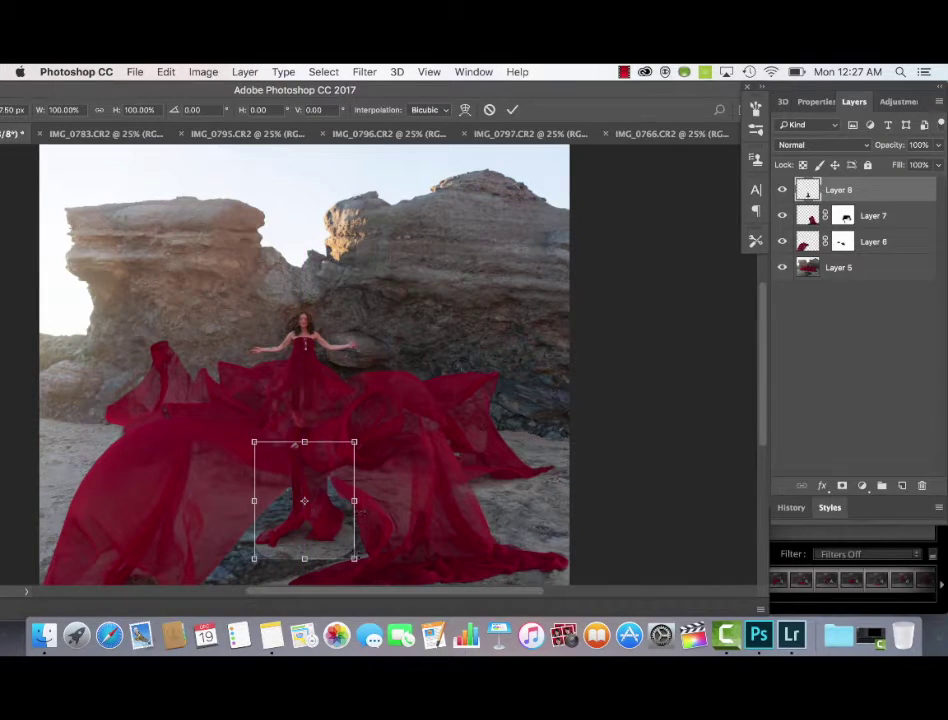
pyautogui.moveTo(354, 558); pyautogui.dragTo(452, 573)
pyautogui.moveTo(353, 411); pyautogui.dragTo(353, 337)
pyautogui.press('Return')
pyautogui.moveTo(350, 428); pyautogui.dragTo(299, 440)
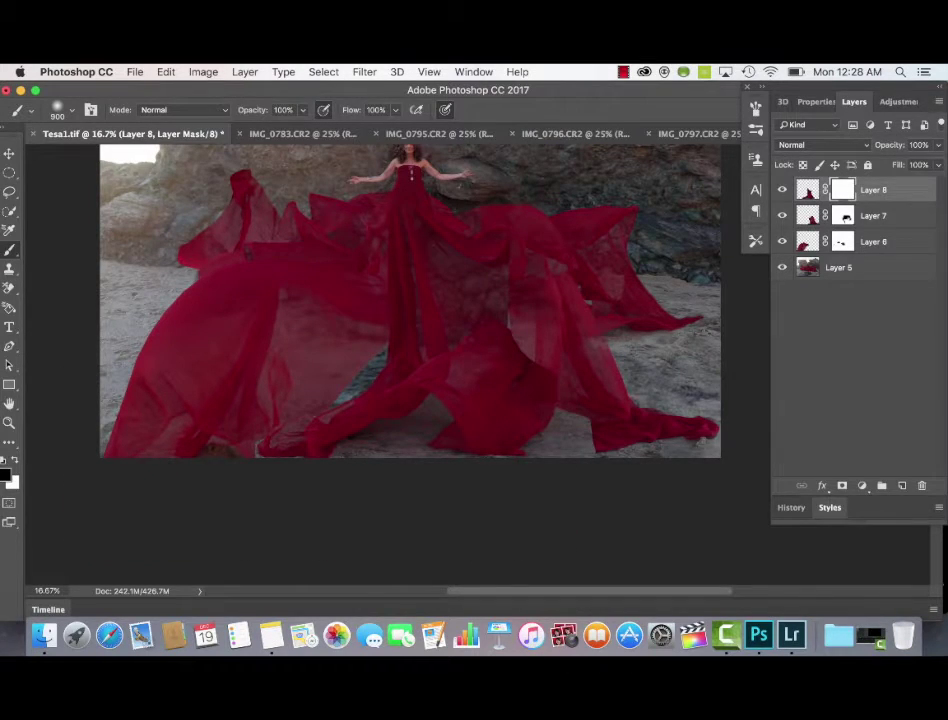
# Paint black on Layer 8's mask to blend the fabric's edges into the bodice and surrounding skirt.
pyautogui.moveTo(395, 192); pyautogui.dragTo(436, 212)
pyautogui.moveTo(490, 312); pyautogui.dragTo(466, 322)
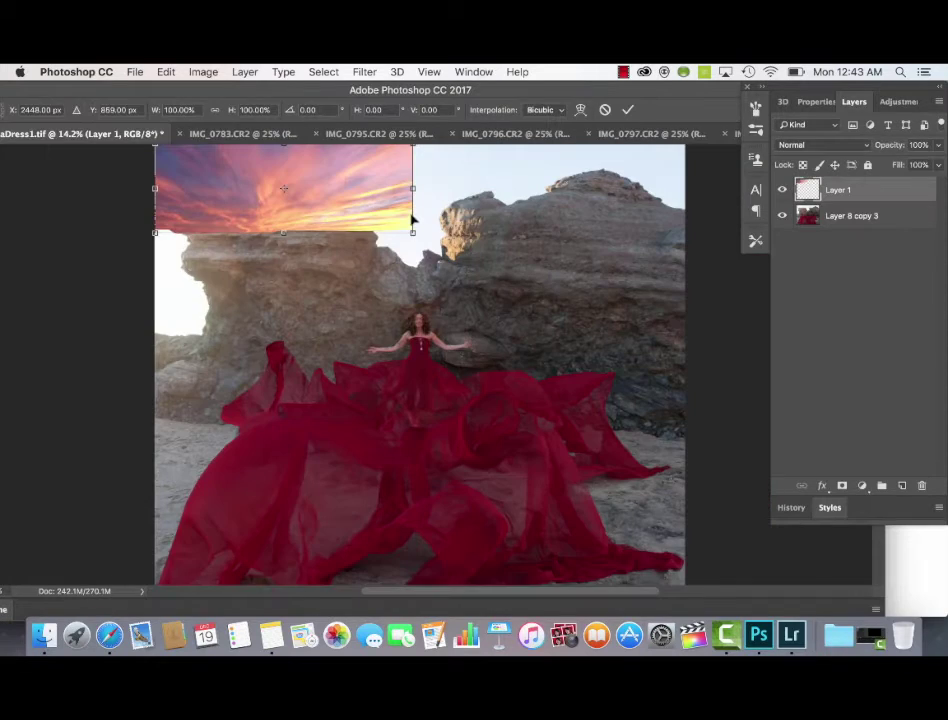
# Stretch the sunset sky on Layer 1 across the full image width and down to the dress, and set its blending to Multiply.
pyautogui.moveTo(418, 188); pyautogui.dragTo(684, 188)
pyautogui.moveTo(428, 237); pyautogui.dragTo(437, 374)
pyautogui.press('Return')
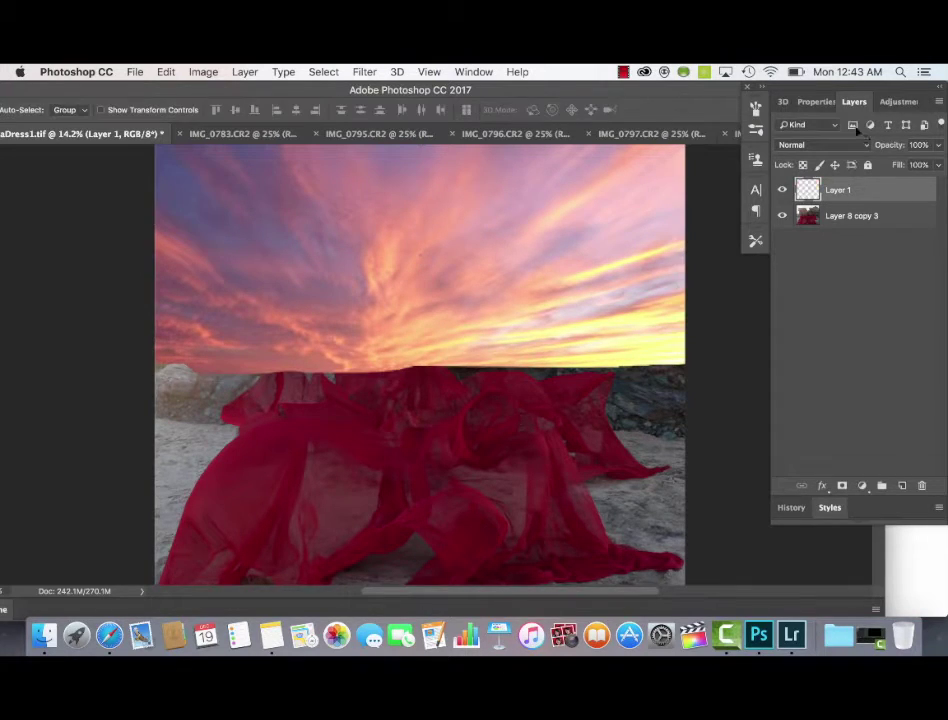
pyautogui.click(825, 145)
pyautogui.click(800, 186)
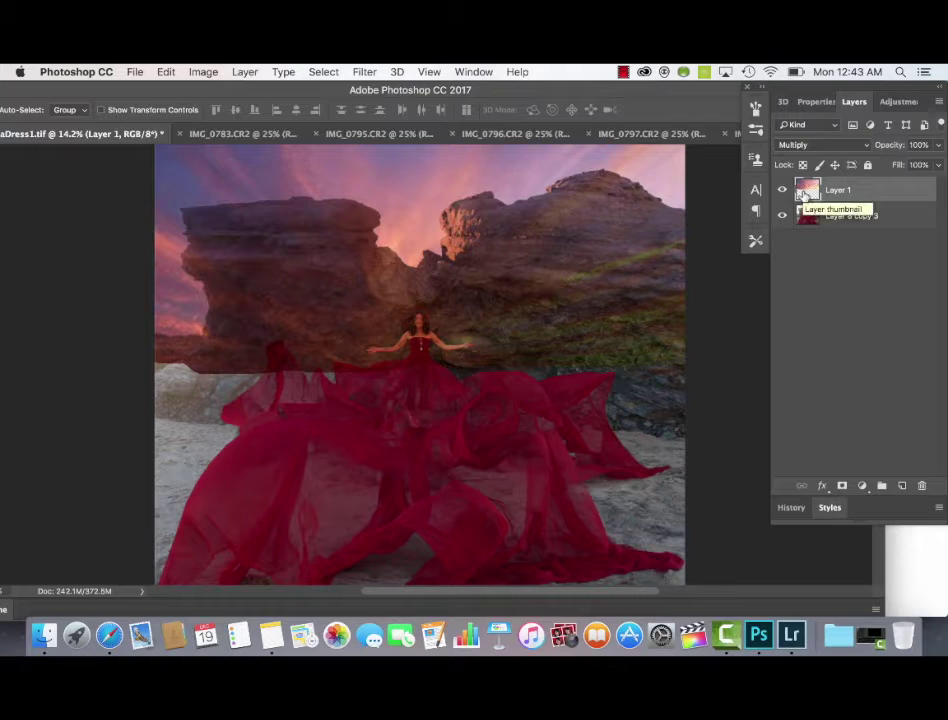
pyautogui.hotkey('ctrl', 't')
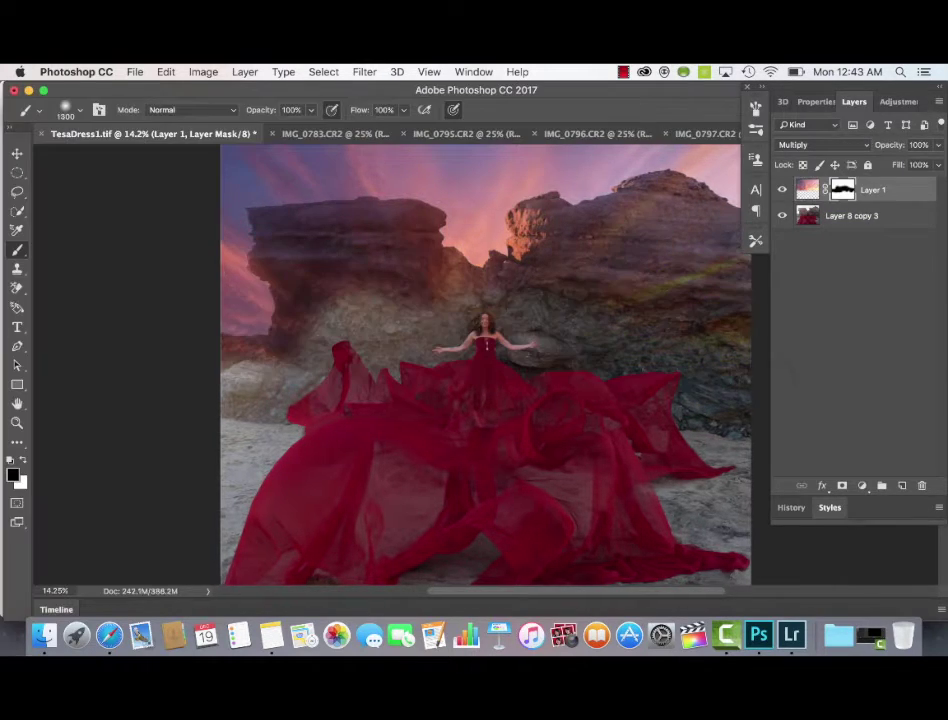
# Paint black on Layer 1's mask to remove the sunset tint from the right cliff and the rocks left of the woman.
pyautogui.moveTo(627, 340); pyautogui.dragTo(745, 340)
pyautogui.moveTo(440, 349); pyautogui.dragTo(335, 310)
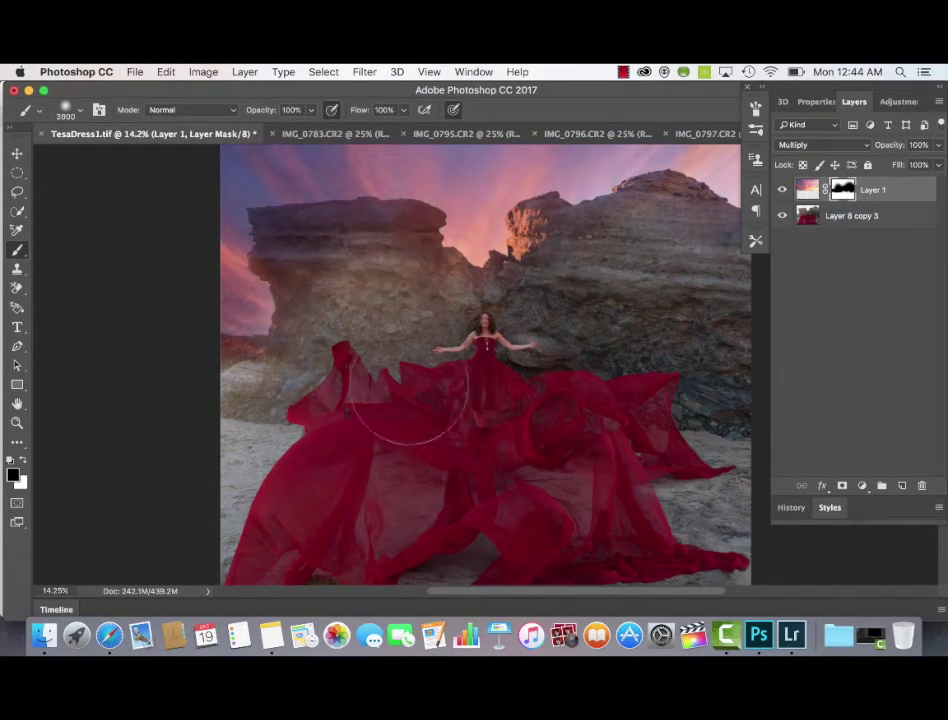
# Undo the last mask stroke and repaint the left cliff on Layer 1's mask with a smaller brush at reduced opacity and flow.
pyautogui.press('super+z')
pyautogui.press('[')
pyautogui.press('[')
pyautogui.press('[')
pyautogui.press('[')
pyautogui.press('[')
pyautogui.press('[')
pyautogui.press('[')
pyautogui.press('[')
pyautogui.press('[')
pyautogui.press('[')
pyautogui.press('[')
pyautogui.press('[')
pyautogui.press('[')
pyautogui.press('[')
pyautogui.moveTo(311, 110); pyautogui.dragTo(294, 128)
pyautogui.moveTo(404, 110); pyautogui.dragTo(388, 128)
pyautogui.press('super+z')
pyautogui.moveTo(405, 265)
pyautogui.mouseDown()
pyautogui.moveTo(318, 300)
pyautogui.moveTo(410, 218)
pyautogui.moveTo(280, 340)
pyautogui.moveTo(235, 350)
pyautogui.mouseUp()
# Paint white on Layer 1's mask at 49% opacity and 61% flow to bring some sunset tint back to the left cliff.
pyautogui.press('[')
pyautogui.press('[')
pyautogui.press('[')
pyautogui.press('[')
pyautogui.press('[')
pyautogui.press('[')
pyautogui.press('[')
pyautogui.press('[')
pyautogui.press('[')
pyautogui.press('[')
pyautogui.press('[')
pyautogui.press('[')
pyautogui.press('[')
pyautogui.press('[')
pyautogui.press('[')
pyautogui.press('[')
pyautogui.press('x')
pyautogui.press('x')
pyautogui.press(']')
pyautogui.press(']')
pyautogui.press(']')
pyautogui.press(']')
pyautogui.press(']')
pyautogui.press(']')
pyautogui.moveTo(311, 110); pyautogui.dragTo(286, 128)
pyautogui.moveTo(404, 110); pyautogui.dragTo(387, 128)
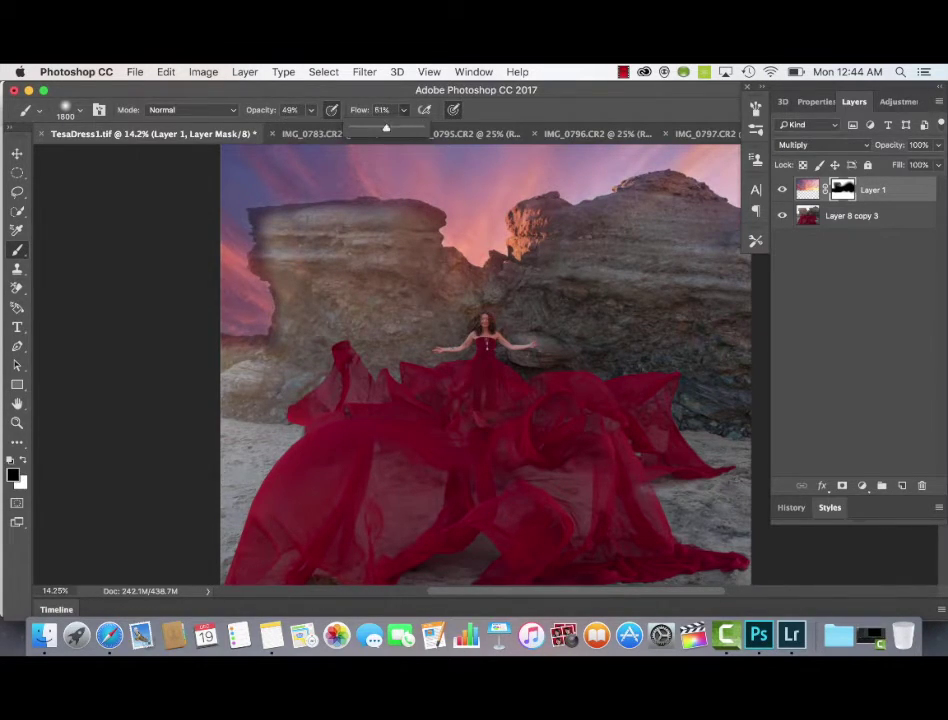
pyautogui.press('x')
pyautogui.moveTo(400, 235)
pyautogui.mouseDown()
pyautogui.moveTo(290, 240)
pyautogui.moveTo(285, 330)
pyautogui.mouseUp()
# Compare the composite with and without the sunset sky layer to check the blend on the cliffs.
pyautogui.click(780, 190)
pyautogui.click(780, 190)
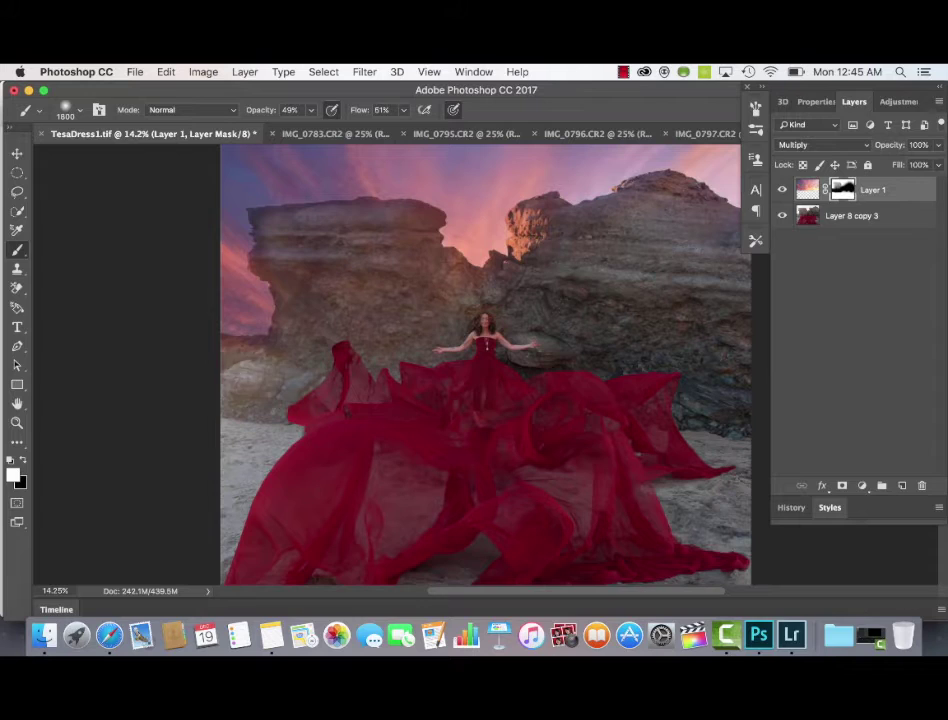
pyautogui.press('super+equal')
pyautogui.press('super+0')
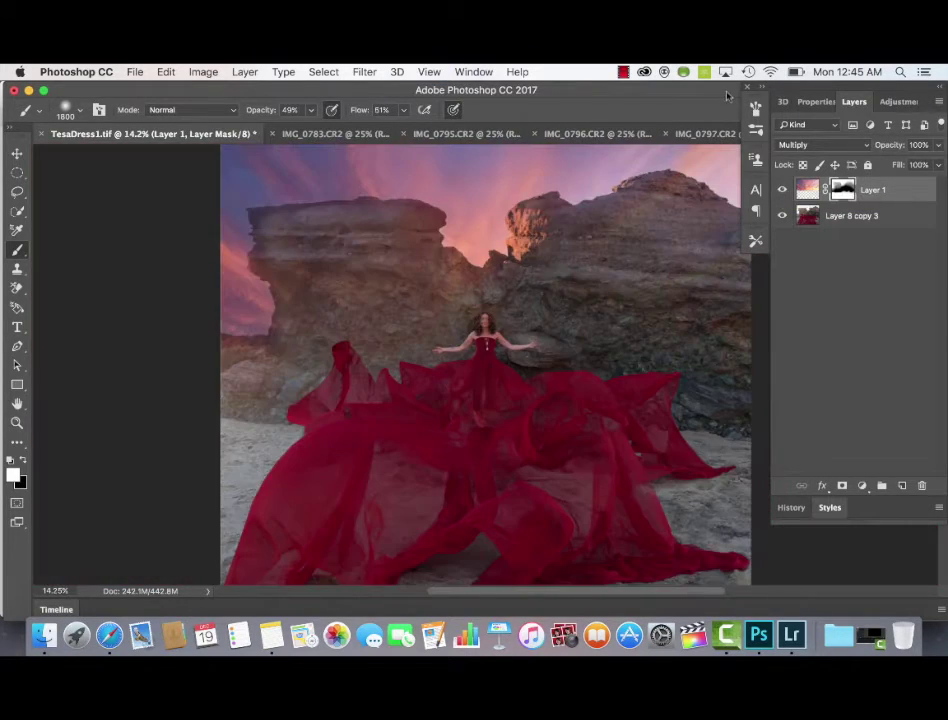
pyautogui.press('x')
pyautogui.moveTo(728, 93); pyautogui.dragTo(640, 93)
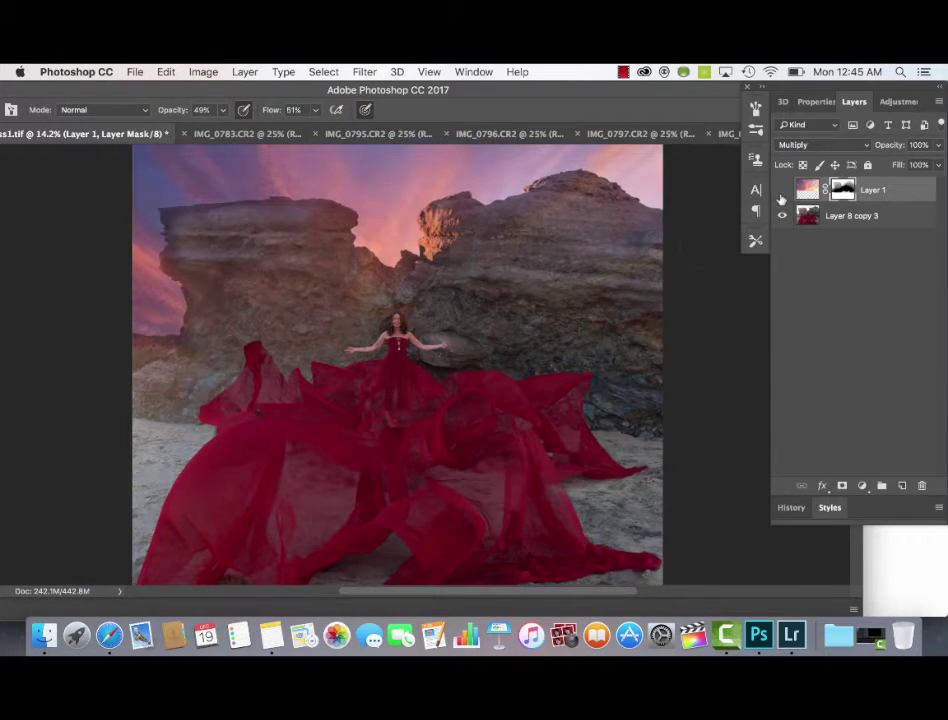
pyautogui.moveTo(382, 97); pyautogui.dragTo(469, 97)
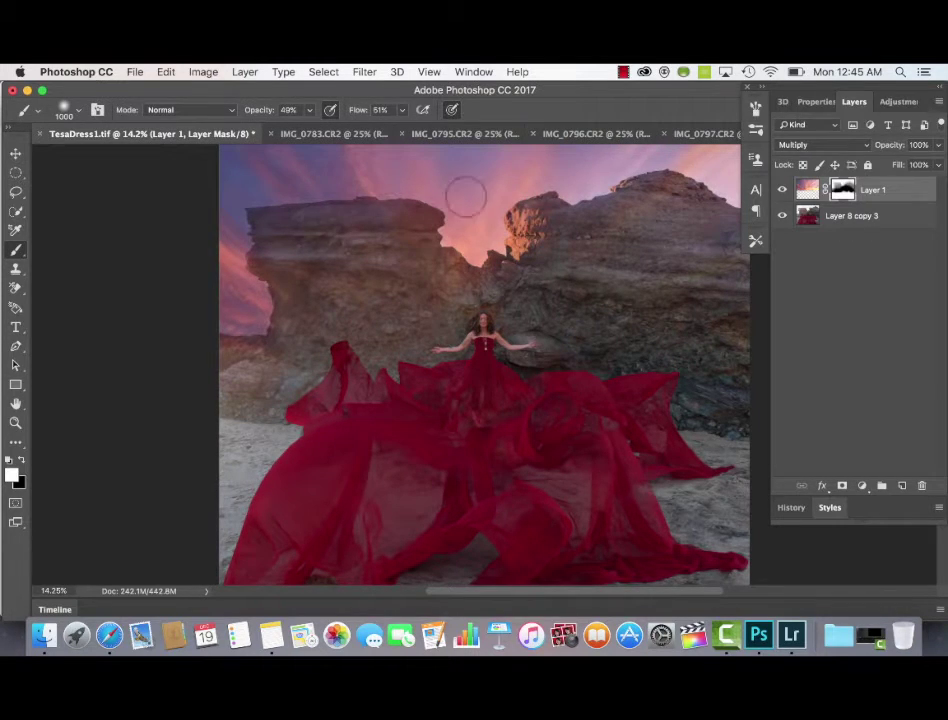
pyautogui.click(785, 194)
pyautogui.click(785, 194)
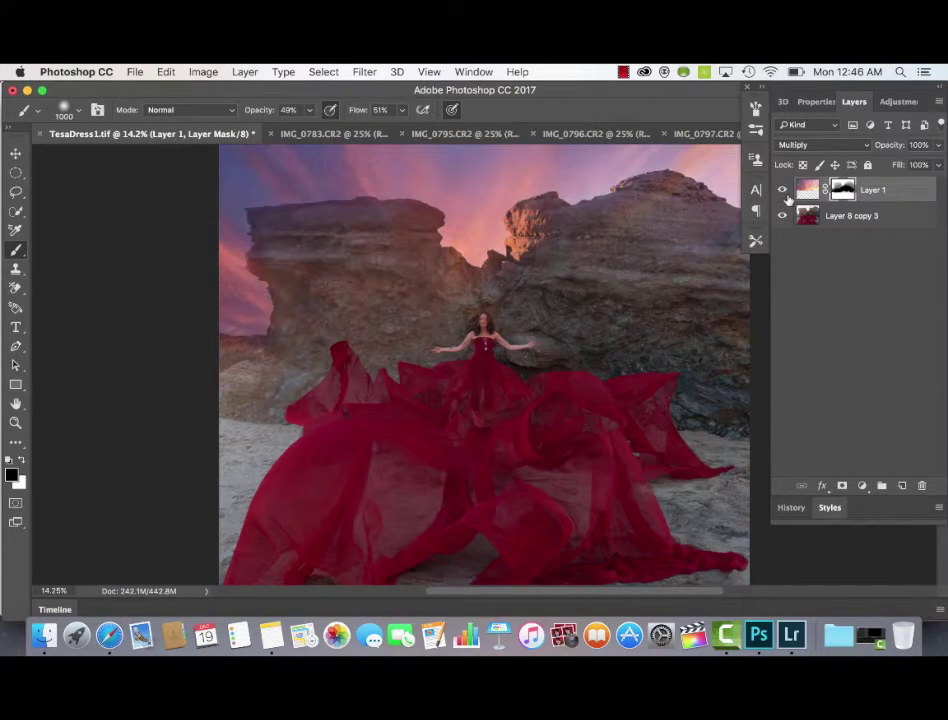
# Darken the sunset sky image on Layer 1 with Curves, moving an RGB midtone point to input 137, output 122.
pyautogui.click(807, 190)
pyautogui.press('super+m')
pyautogui.moveTo(895, 354); pyautogui.dragTo(901, 360)
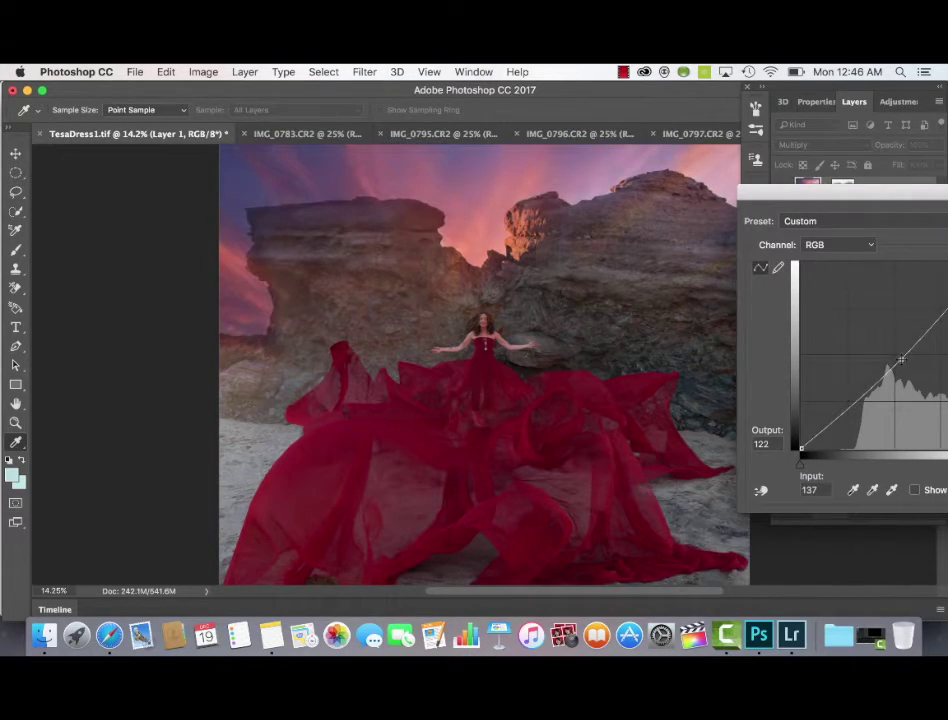
pyautogui.moveTo(823, 197); pyautogui.dragTo(768, 193)
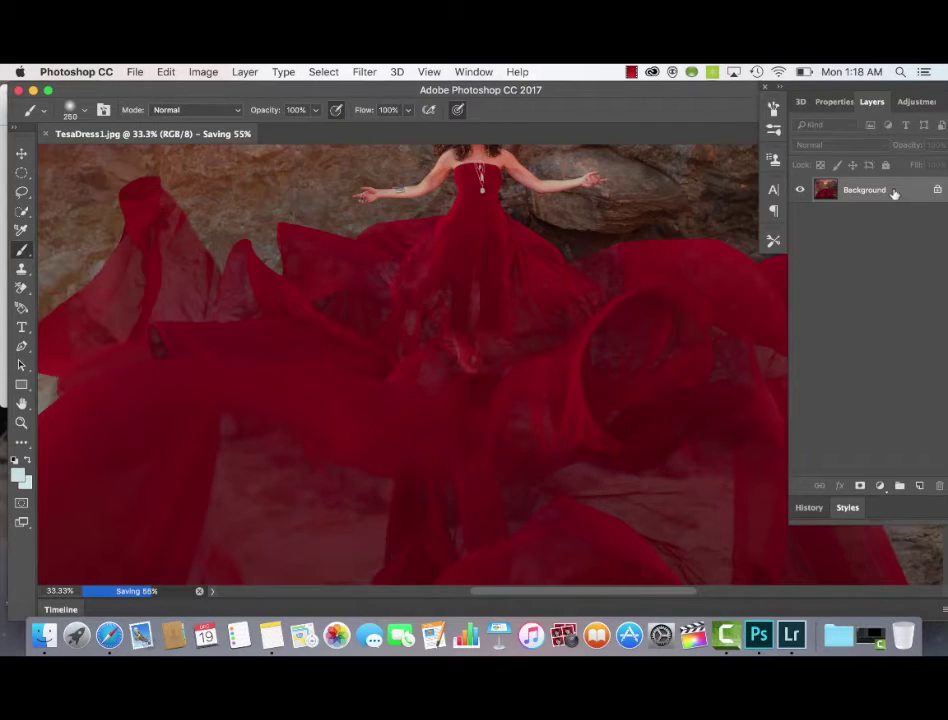
# Duplicate the Background layer of TesaDress1.jpg and cover the woman's visible feet with red fabric using the Clone Stamp.
pyautogui.moveTo(895, 193); pyautogui.dragTo(919, 485)
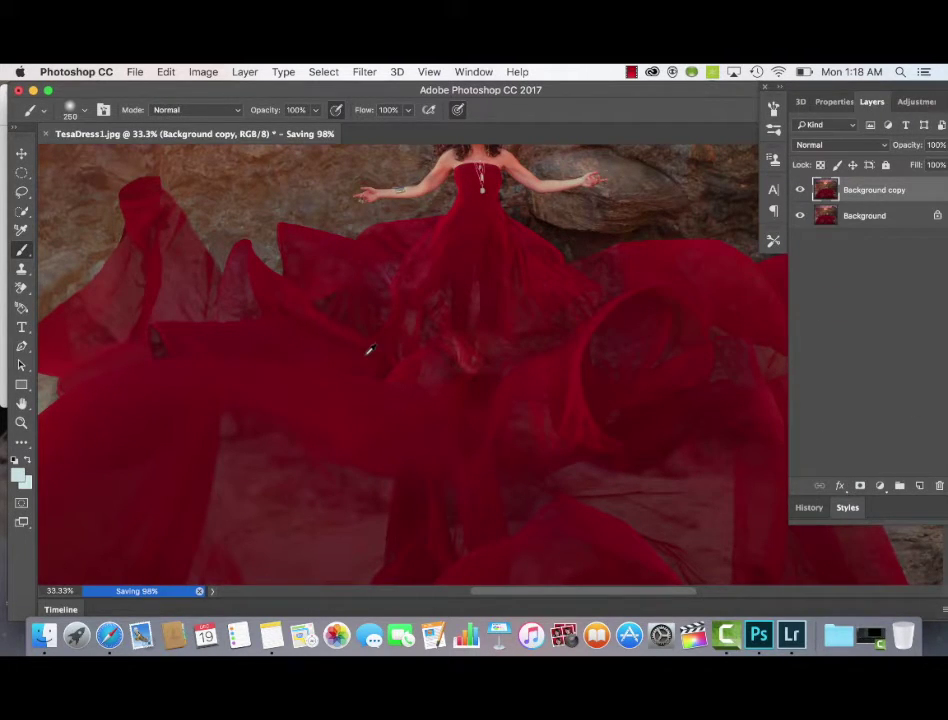
pyautogui.press('s')
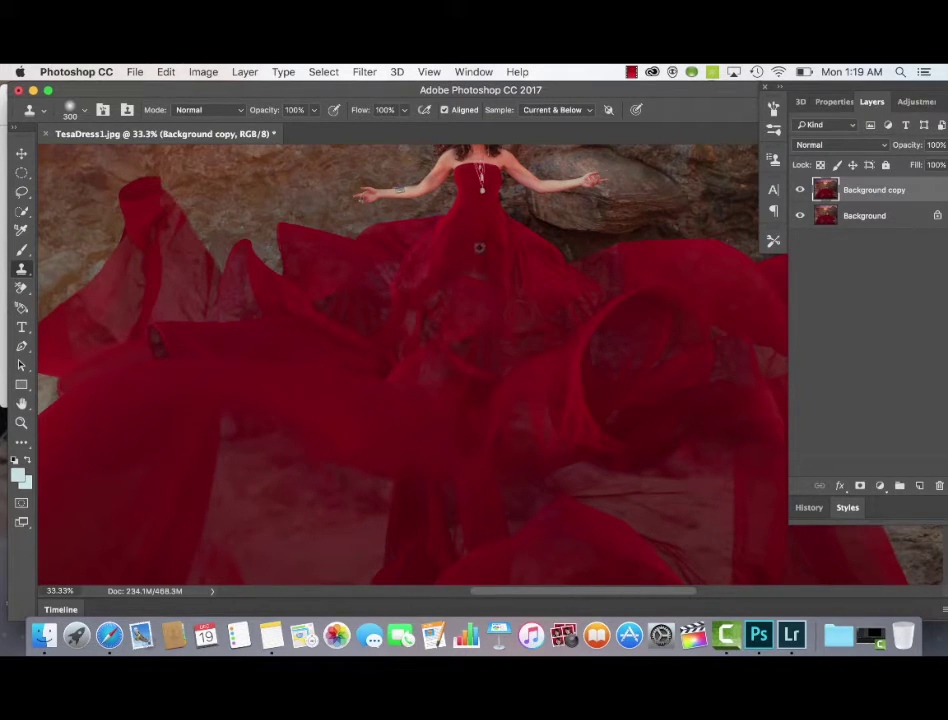
pyautogui.hotkey('ctrl', 's')
pyautogui.press('super+z')
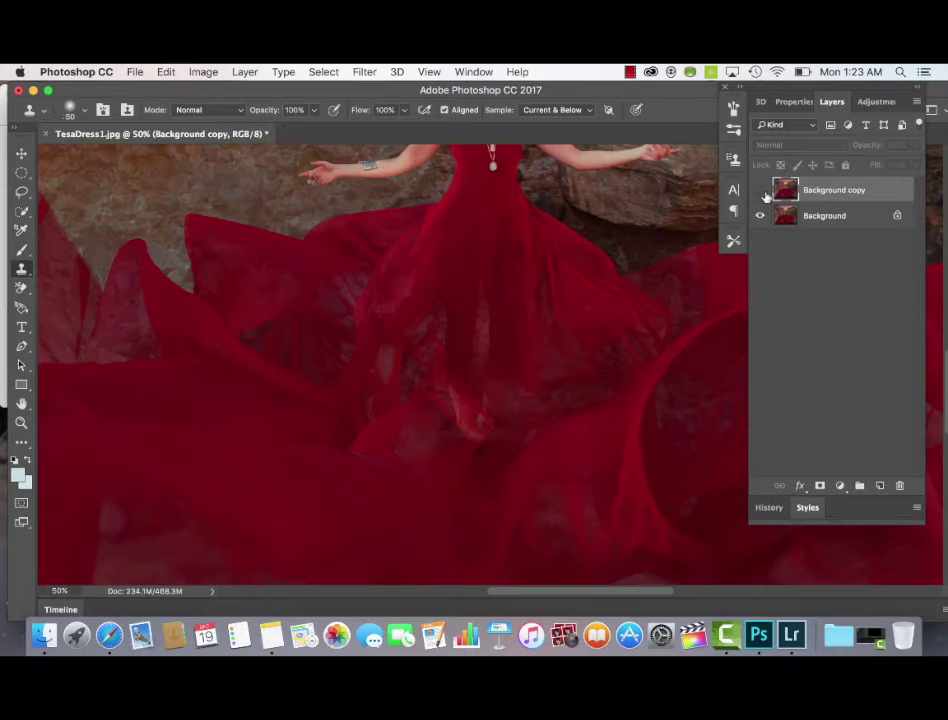
# Compare the cloned Background copy with the original by switching its visibility off and on.
pyautogui.click(762, 191)
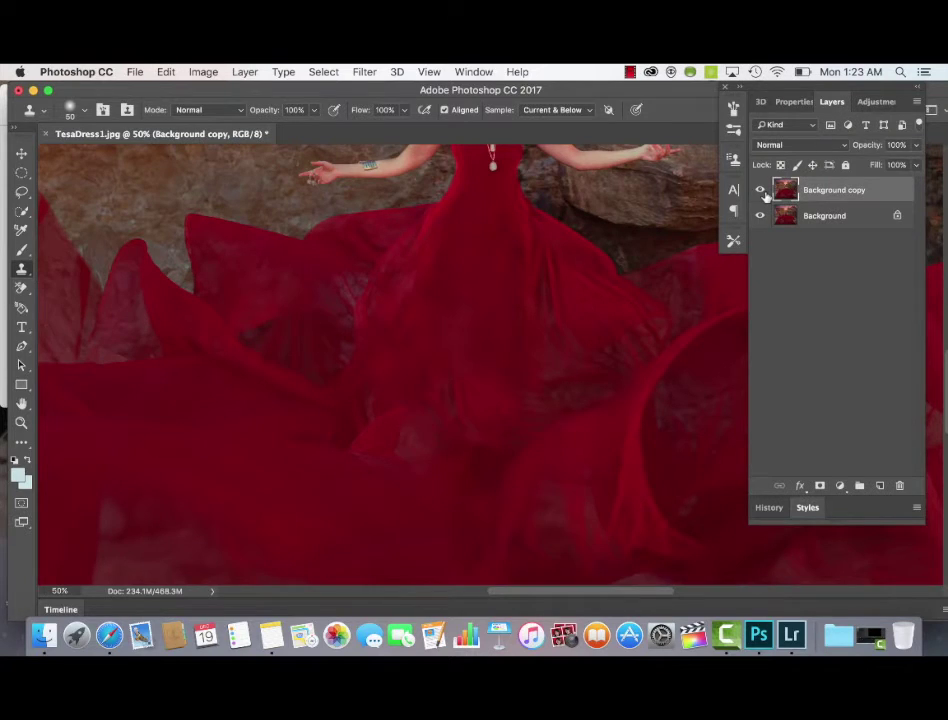
pyautogui.click(762, 191)
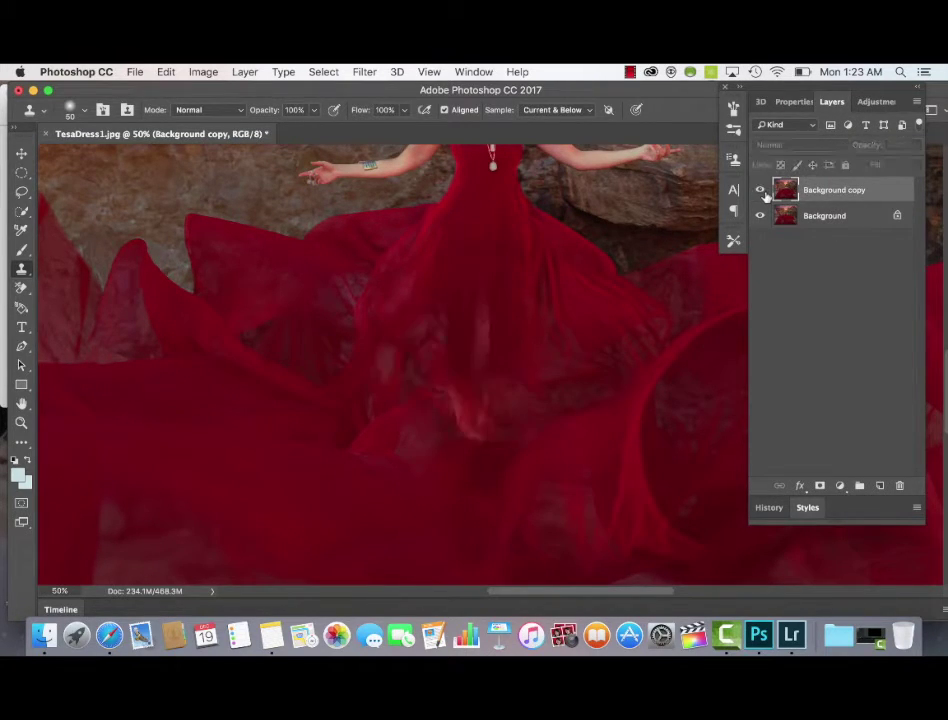
pyautogui.click(762, 191)
pyautogui.click(762, 191)
pyautogui.click(762, 191)
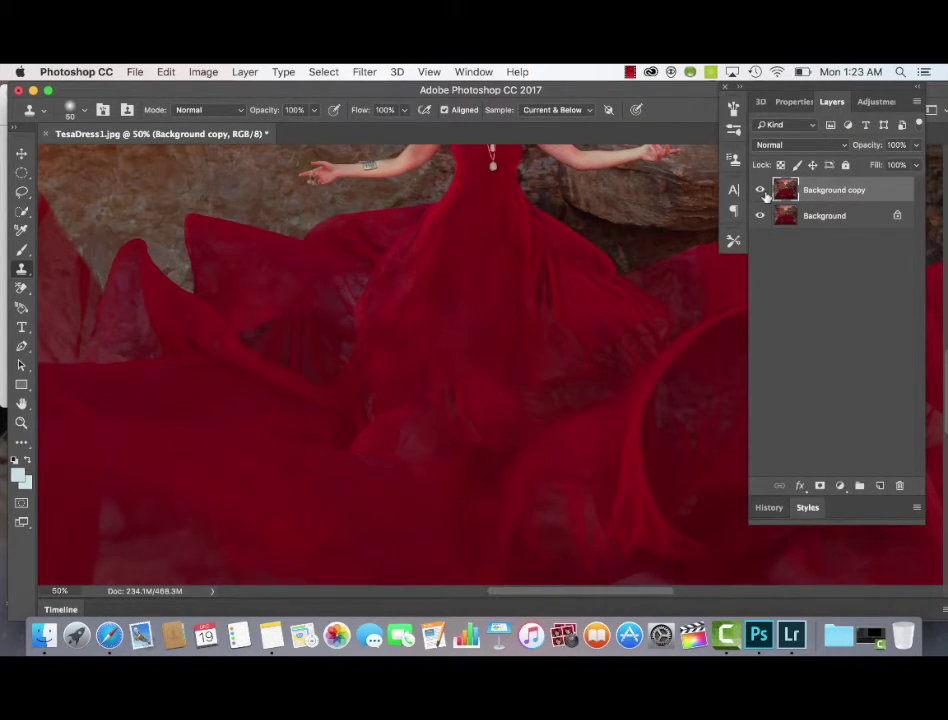
pyautogui.click(762, 191)
pyautogui.click(762, 191)
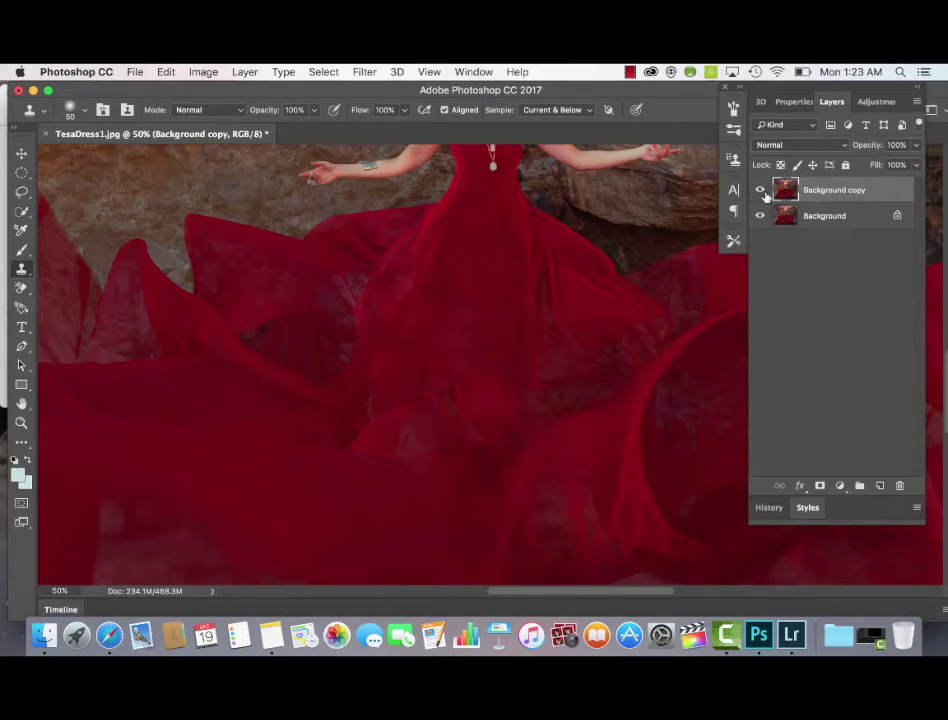